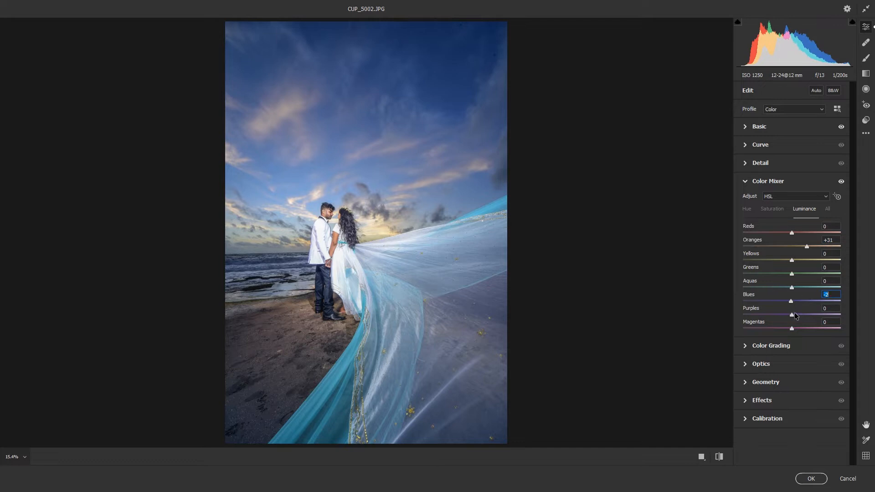
Step: Set Texture to +7 in the Basic adjustments and apply the Camera Raw edits
{"action": "left_click", "coordinate": [757, 130]}
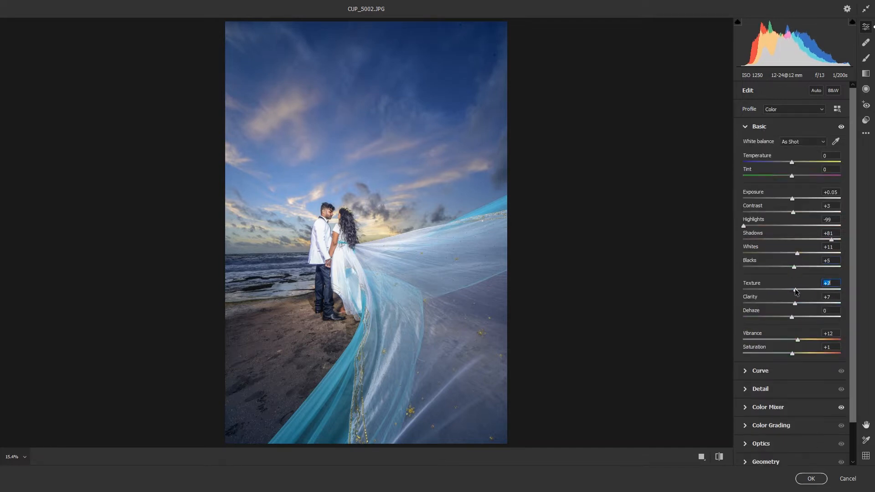
{"action": "left_click", "coordinate": [812, 478]}
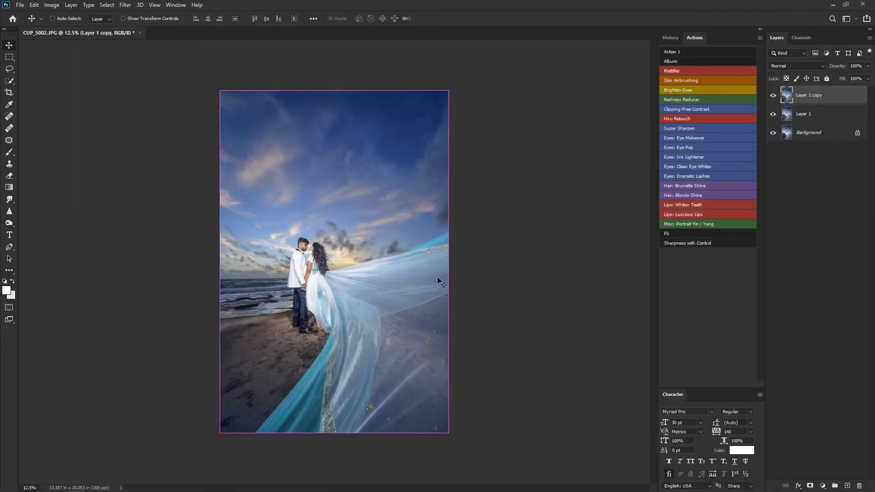
Step: Apply the HDR Efex Pro 2 filter with the custom MY HDR preset to Layer 1 copy
{"action": "left_click", "coordinate": [125, 5]}
{"action": "mouse_move", "coordinate": [191, 208]}
{"action": "left_click", "coordinate": [270, 232]}
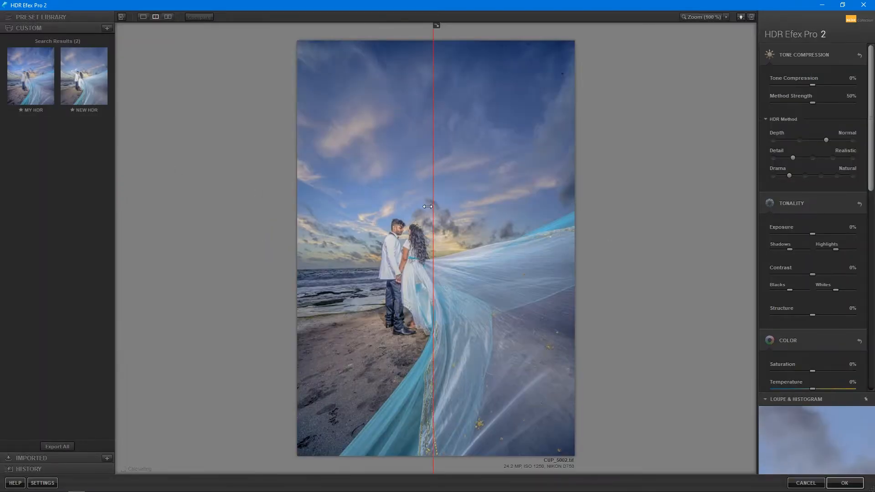
{"action": "left_click", "coordinate": [44, 85]}
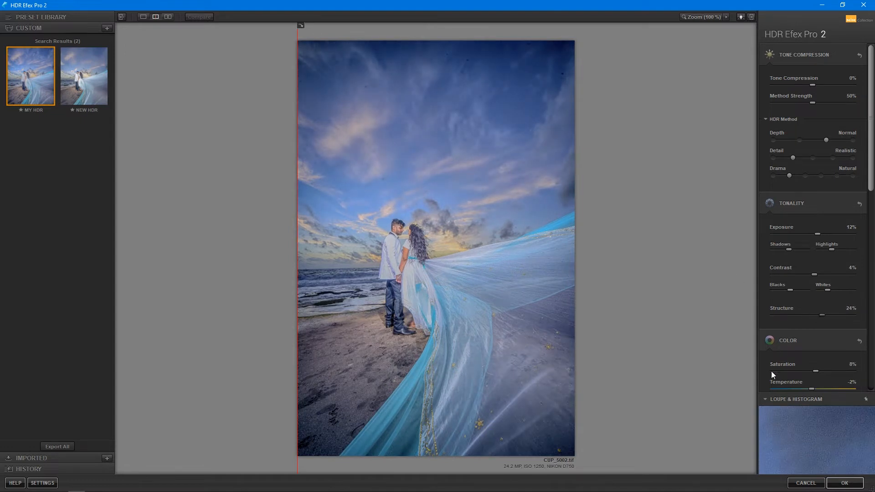
{"action": "left_click", "coordinate": [844, 483]}
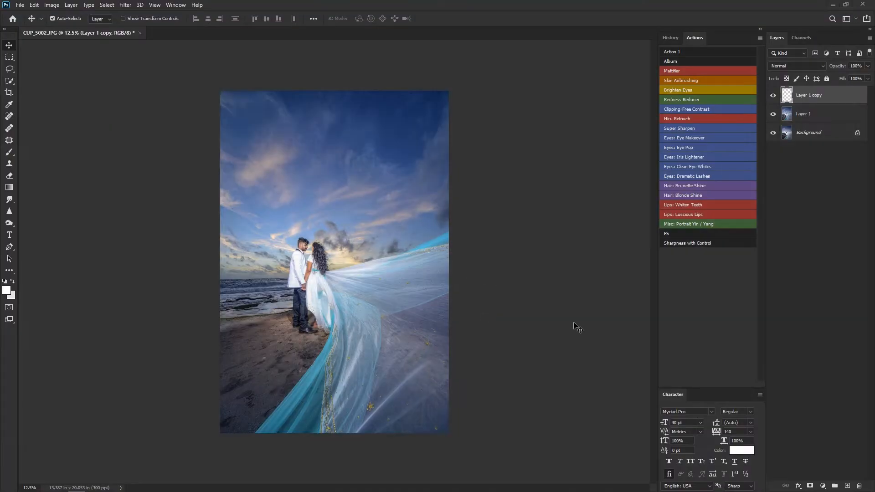
{"action": "left_click", "coordinate": [813, 458]}
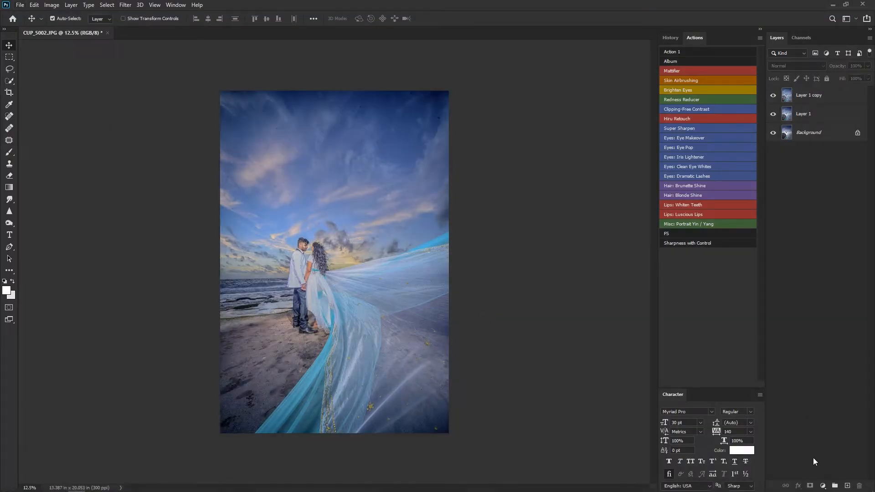
Step: Add a black mask to the HDR layer and paint the effect back in white over the photo at 20% brush opacity
{"action": "left_click", "coordinate": [830, 103]}
{"action": "left_click", "coordinate": [810, 486], "text": "alt"}
{"action": "scroll", "coordinate": [369, 268], "scroll_direction": "up", "scroll_amount": 3}
{"action": "key", "text": "b"}
{"action": "key", "text": "]"}
{"action": "left_click_drag", "start_coordinate": [384, 269], "coordinate": [342, 312]}
{"action": "mouse_move", "coordinate": [332, 209]}
{"action": "left_mouse_down"}
{"action": "mouse_move", "coordinate": [326, 293]}
{"action": "mouse_move", "coordinate": [223, 279]}
{"action": "mouse_move", "coordinate": [252, 147]}
{"action": "mouse_move", "coordinate": [266, 289]}
{"action": "mouse_move", "coordinate": [254, 387]}
{"action": "left_mouse_up"}
{"action": "left_click", "coordinate": [363, 274]}
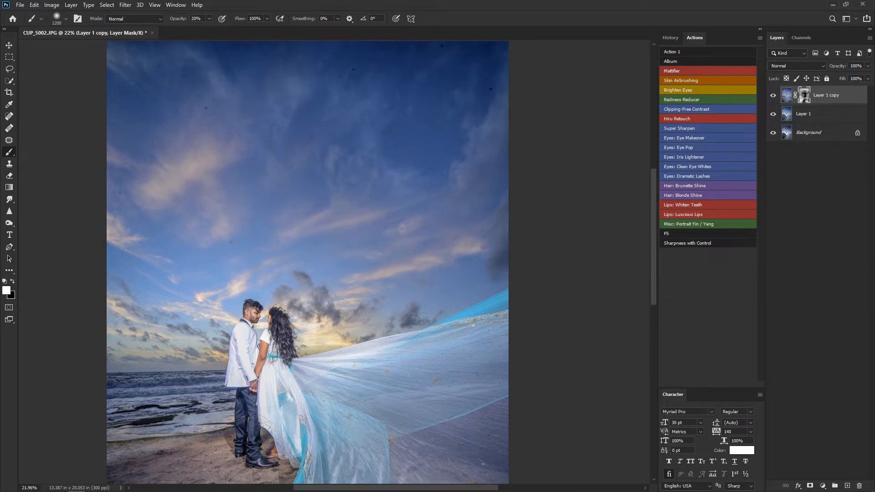
{"action": "left_click_drag", "start_coordinate": [253, 387], "coordinate": [277, 214]}
{"action": "scroll", "coordinate": [334, 261], "scroll_direction": "down", "scroll_amount": 5}
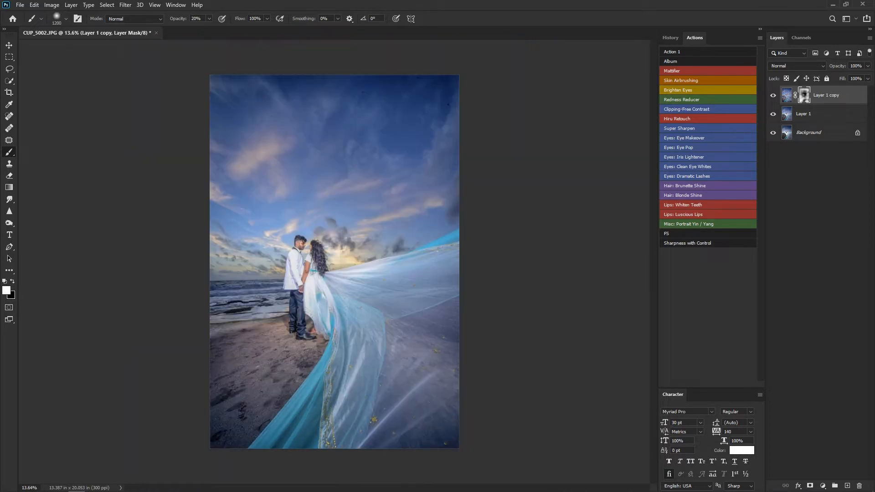
Step: Compare the photo with and without the HDR layer, merge it with Layer 1, and duplicate the merged layer
{"action": "left_click", "coordinate": [773, 95]}
{"action": "left_click", "coordinate": [773, 95]}
{"action": "left_click", "coordinate": [773, 94]}
{"action": "double_click", "coordinate": [803, 113]}
{"action": "left_click", "coordinate": [787, 95]}
{"action": "left_click", "coordinate": [803, 113], "text": "shift"}
{"action": "key", "text": "ctrl+e"}
{"action": "key", "text": "v"}
{"action": "scroll", "coordinate": [287, 267], "scroll_direction": "up", "scroll_amount": 9}
{"action": "left_click_drag", "start_coordinate": [287, 267], "coordinate": [308, 84]}
{"action": "key", "text": "ctrl+j"}
Step: Patch out the footprints and dark marks across the sand beside the couple's feet
{"action": "scroll", "coordinate": [203, 294], "scroll_direction": "up", "scroll_amount": 6}
{"action": "left_click_drag", "start_coordinate": [258, 317], "coordinate": [276, 296]}
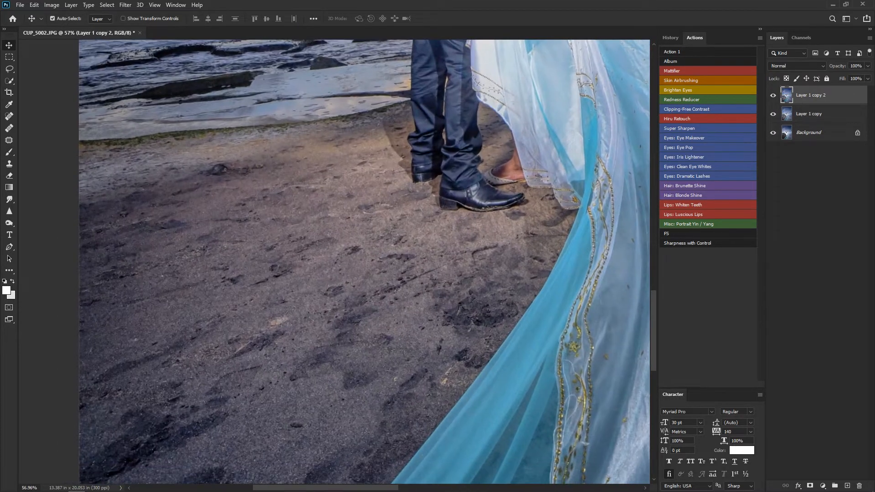
{"action": "key", "text": "j"}
{"action": "scroll", "coordinate": [275, 297], "scroll_direction": "down", "scroll_amount": 3}
{"action": "left_click_drag", "start_coordinate": [286, 332], "coordinate": [288, 319]}
{"action": "left_click_drag", "start_coordinate": [271, 321], "coordinate": [319, 314]}
{"action": "left_click_drag", "start_coordinate": [283, 328], "coordinate": [301, 247]}
{"action": "left_click_drag", "start_coordinate": [273, 364], "coordinate": [296, 280]}
{"action": "left_click_drag", "start_coordinate": [289, 277], "coordinate": [291, 276]}
{"action": "left_click_drag", "start_coordinate": [290, 292], "coordinate": [338, 273]}
{"action": "left_click_drag", "start_coordinate": [246, 355], "coordinate": [242, 377]}
{"action": "left_click_drag", "start_coordinate": [213, 298], "coordinate": [230, 325]}
{"action": "key", "text": "ctrl+d"}
{"action": "left_click_drag", "start_coordinate": [255, 255], "coordinate": [232, 403]}
{"action": "left_click_drag", "start_coordinate": [228, 209], "coordinate": [255, 200]}
{"action": "key", "text": "ctrl+d"}
Step: Patch the remaining dark marks in the lower part of the sand with clean texture
{"action": "scroll", "coordinate": [288, 301], "scroll_direction": "down", "scroll_amount": 5}
{"action": "scroll", "coordinate": [266, 376], "scroll_direction": "up", "scroll_amount": 2}
{"action": "left_click_drag", "start_coordinate": [283, 310], "coordinate": [280, 345]}
{"action": "left_click_drag", "start_coordinate": [310, 396], "coordinate": [294, 329]}
{"action": "left_click_drag", "start_coordinate": [294, 350], "coordinate": [305, 349]}
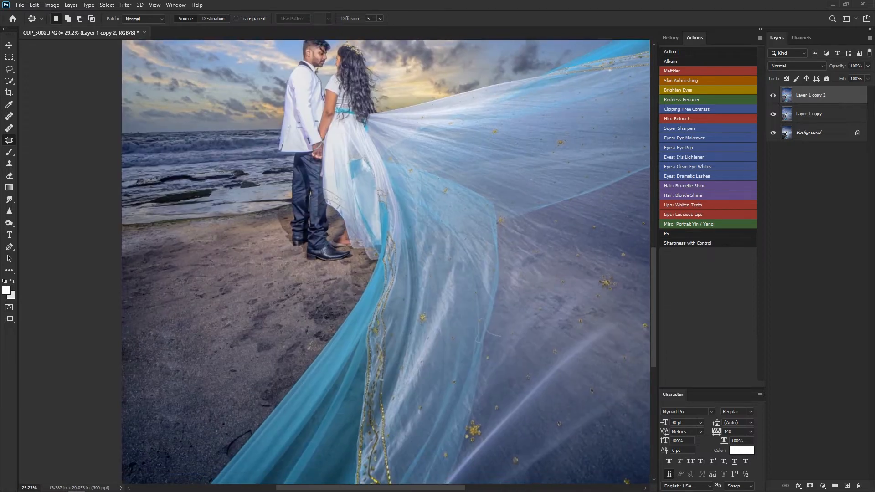
{"action": "left_click_drag", "start_coordinate": [262, 388], "coordinate": [271, 416]}
{"action": "scroll", "coordinate": [266, 413], "scroll_direction": "down", "scroll_amount": 7}
Step: Patch out the twig, light spots and footprints on the sand along the edge of the turquoise veil
{"action": "scroll", "coordinate": [196, 397], "scroll_direction": "up", "scroll_amount": 12}
{"action": "left_click_drag", "start_coordinate": [196, 396], "coordinate": [96, 340]}
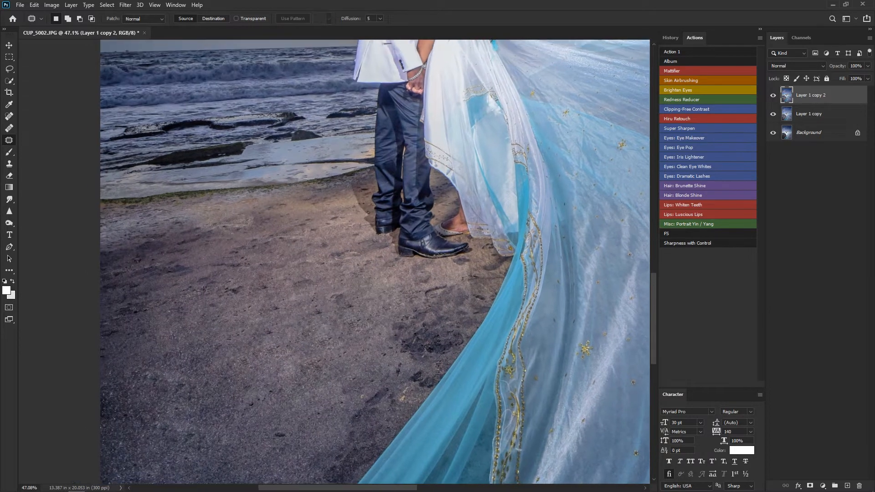
{"action": "left_click_drag", "start_coordinate": [373, 262], "coordinate": [312, 223]}
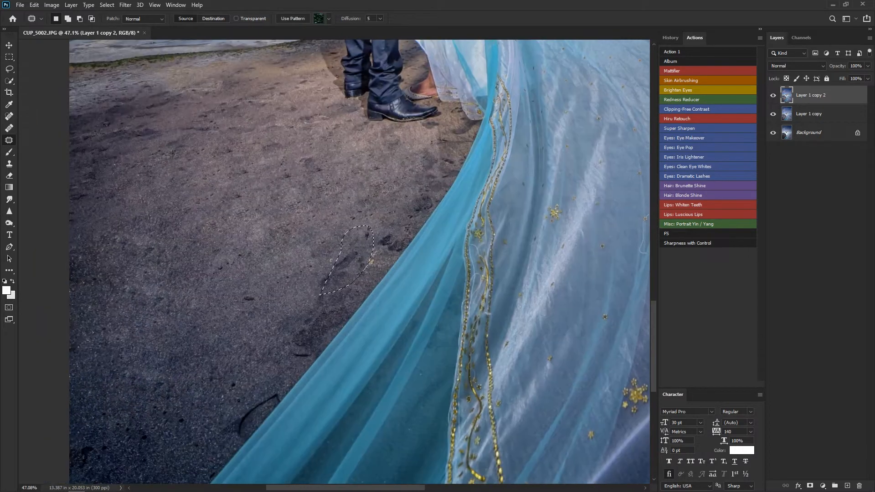
{"action": "left_click_drag", "start_coordinate": [321, 267], "coordinate": [320, 251]}
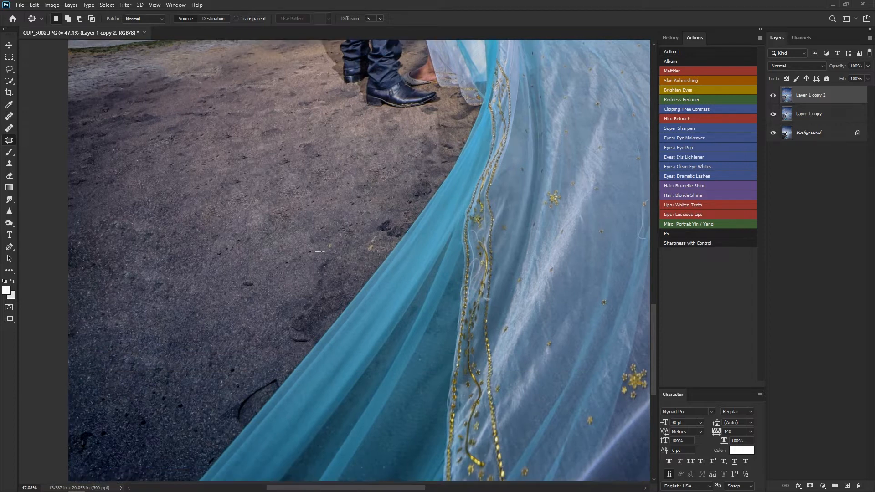
{"action": "left_click_drag", "start_coordinate": [240, 270], "coordinate": [235, 296]}
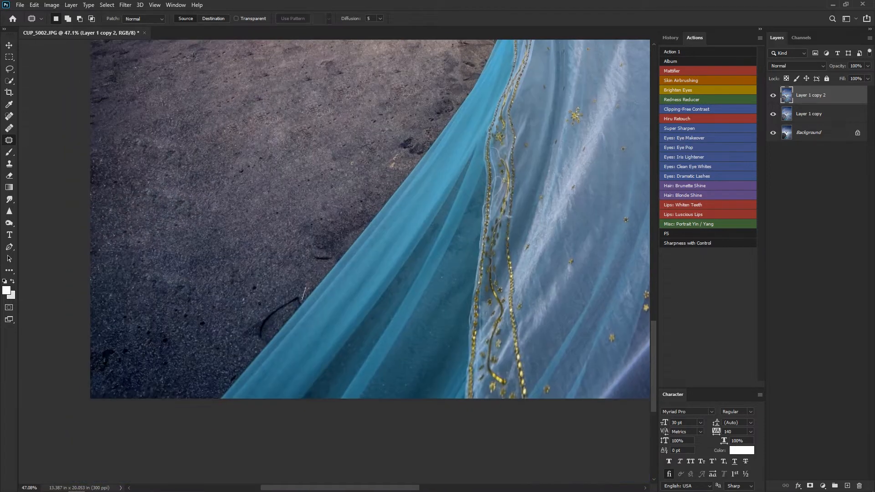
{"action": "mouse_move", "coordinate": [358, 231]}
{"action": "left_mouse_down"}
{"action": "mouse_move", "coordinate": [388, 211]}
{"action": "mouse_move", "coordinate": [364, 210]}
{"action": "left_mouse_up"}
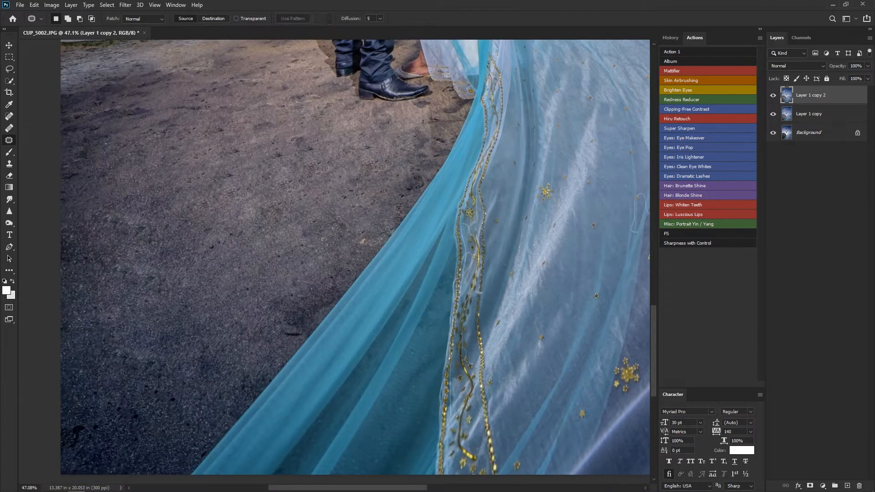
{"action": "left_click_drag", "start_coordinate": [319, 228], "coordinate": [323, 292]}
{"action": "key", "text": "ctrl+d"}
{"action": "scroll", "coordinate": [267, 292], "scroll_direction": "down", "scroll_amount": 7}
{"action": "scroll", "coordinate": [340, 222], "scroll_direction": "up", "scroll_amount": 3}
{"action": "scroll", "coordinate": [281, 211], "scroll_direction": "down", "scroll_amount": 5}
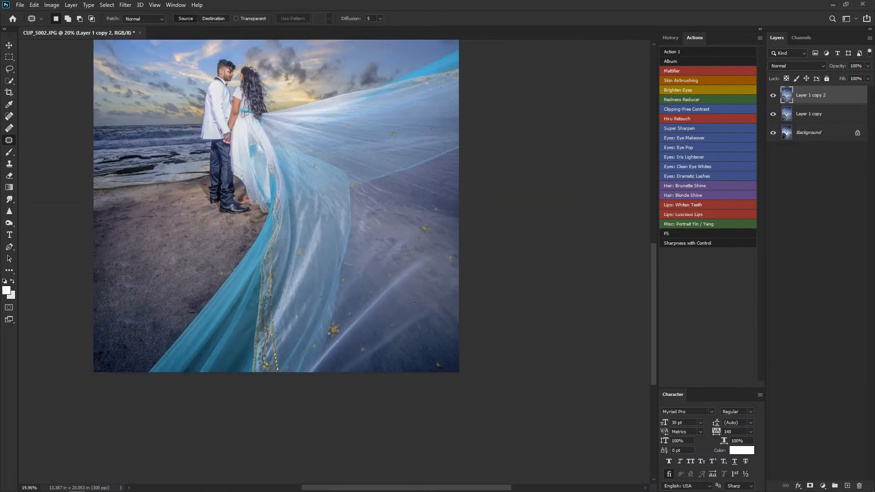
{"action": "scroll", "coordinate": [246, 214], "scroll_direction": "up", "scroll_amount": 5}
{"action": "left_click_drag", "start_coordinate": [260, 242], "coordinate": [238, 247]}
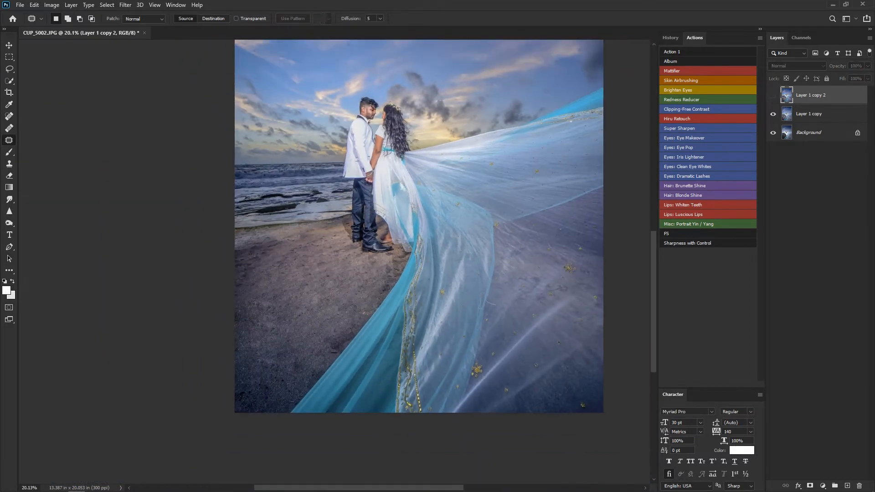
{"action": "key", "text": "ctrl+j"}
{"action": "key", "text": "shift+ctrl+a"}
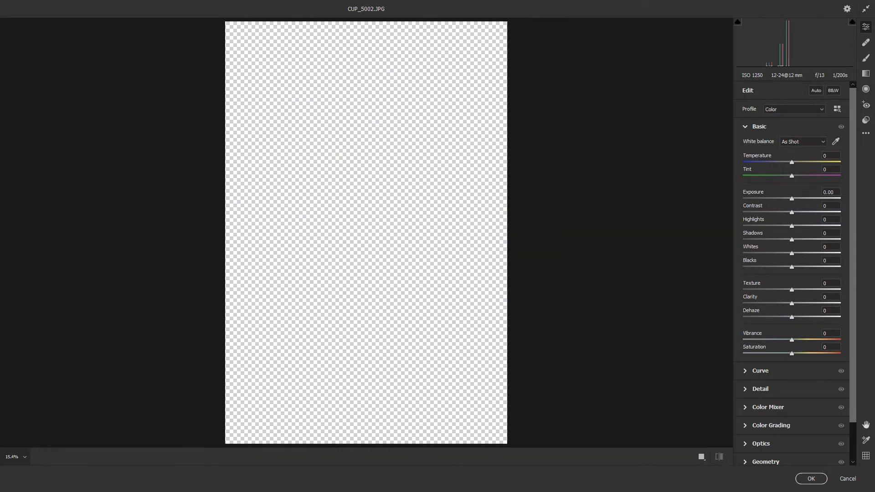
{"action": "scroll", "coordinate": [792, 255], "scroll_direction": "down", "scroll_amount": 3}
{"action": "key", "text": "Escape"}
{"action": "key", "text": "Delete"}
Step: Duplicate the patched layer and add a Camera Raw graduated filter from the photo's lower-left corner up to the bride's dress
{"action": "key", "text": "ctrl+j"}
{"action": "key", "text": "shift+ctrl+a"}
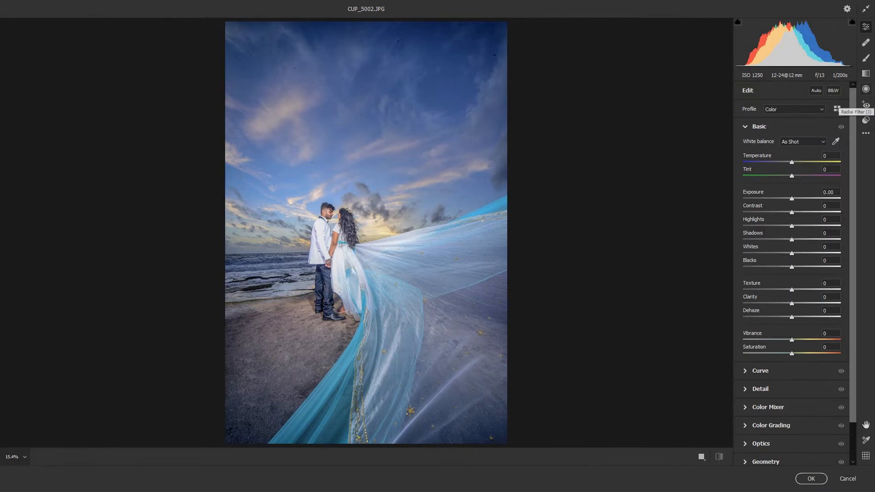
{"action": "left_click", "coordinate": [865, 73]}
{"action": "key", "text": "ctrl+minus"}
{"action": "mouse_move", "coordinate": [281, 412]}
{"action": "left_mouse_down"}
{"action": "mouse_move", "coordinate": [367, 264]}
{"action": "mouse_move", "coordinate": [356, 270]}
{"action": "left_mouse_up"}
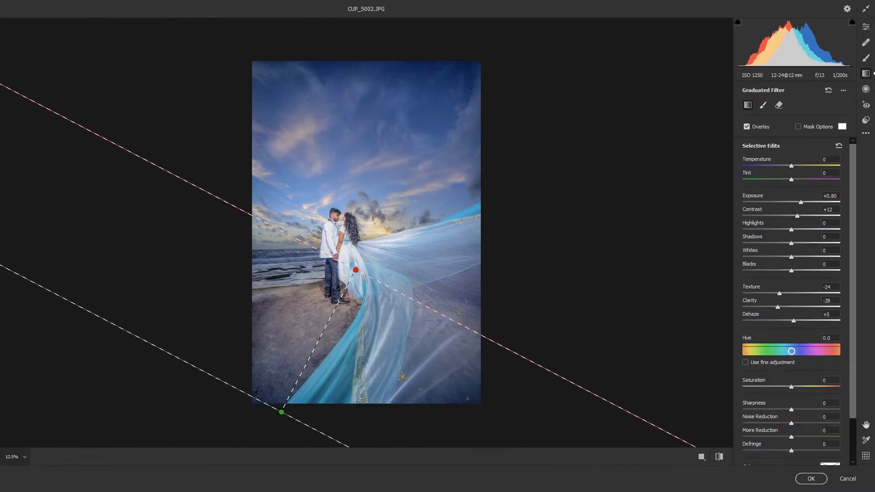
Step: Set the sand's graduated filter to Temperature +50, Exposure +1.10, Highlights +5, Blacks +8, Clarity -19 and Saturation +10
{"action": "left_click_drag", "start_coordinate": [801, 202], "coordinate": [805, 202]}
{"action": "left_click_drag", "start_coordinate": [791, 165], "coordinate": [816, 165]}
{"action": "left_click_drag", "start_coordinate": [791, 387], "coordinate": [802, 387]}
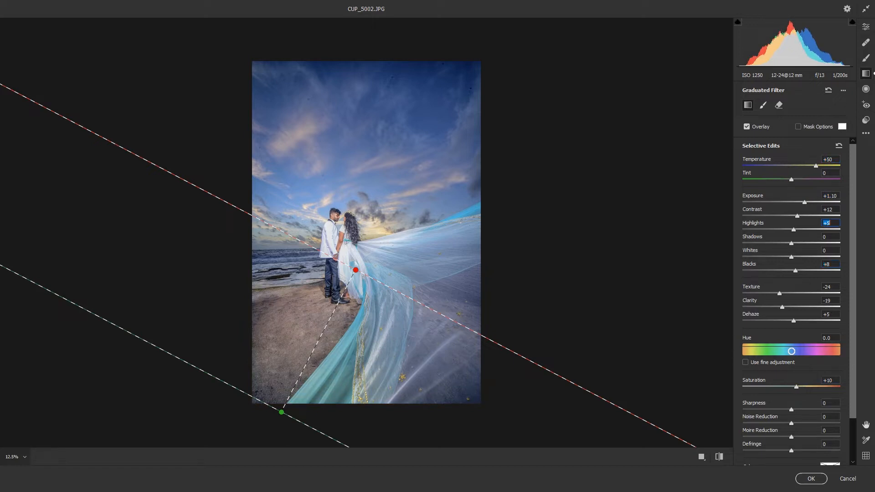
Step: Add graduated filters over the lower-right veil and over the sky, setting the sky's filter to Hue -37.8, Texture 0, Clarity +18 and Dehaze +14
{"action": "left_click_drag", "start_coordinate": [387, 292], "coordinate": [544, 397]}
{"action": "left_click_drag", "start_coordinate": [376, 78], "coordinate": [381, 224]}
{"action": "left_click_drag", "start_coordinate": [791, 350], "coordinate": [781, 351]}
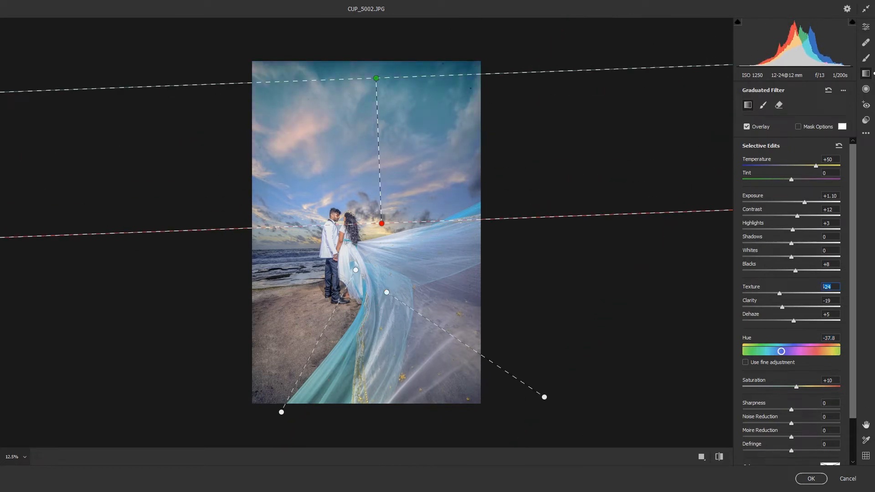
{"action": "mouse_move", "coordinate": [791, 307]}
{"action": "left_mouse_down"}
{"action": "mouse_move", "coordinate": [800, 306]}
{"action": "mouse_move", "coordinate": [800, 321]}
{"action": "left_mouse_up"}
{"action": "left_click_drag", "start_coordinate": [382, 223], "coordinate": [382, 264]}
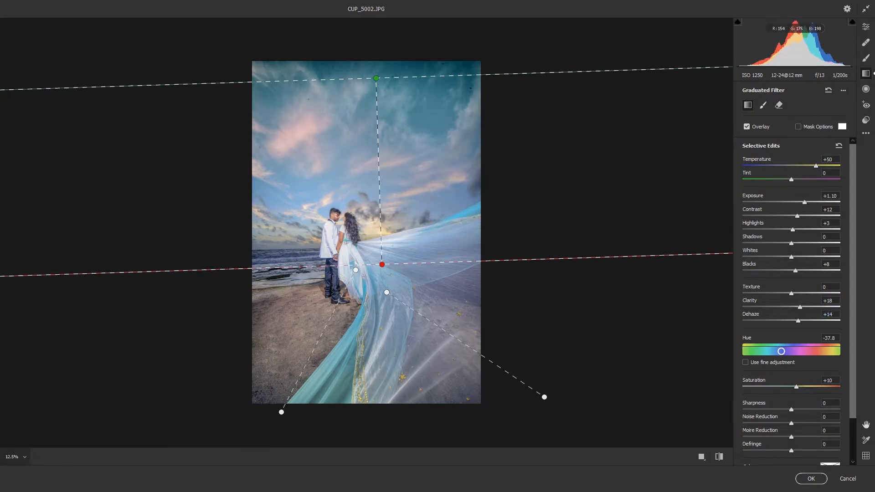
Step: Paint an adjustment brush over the sea, reset its settings, and set Exposure to +0.80 and Hue to -31.2
{"action": "key", "text": "k"}
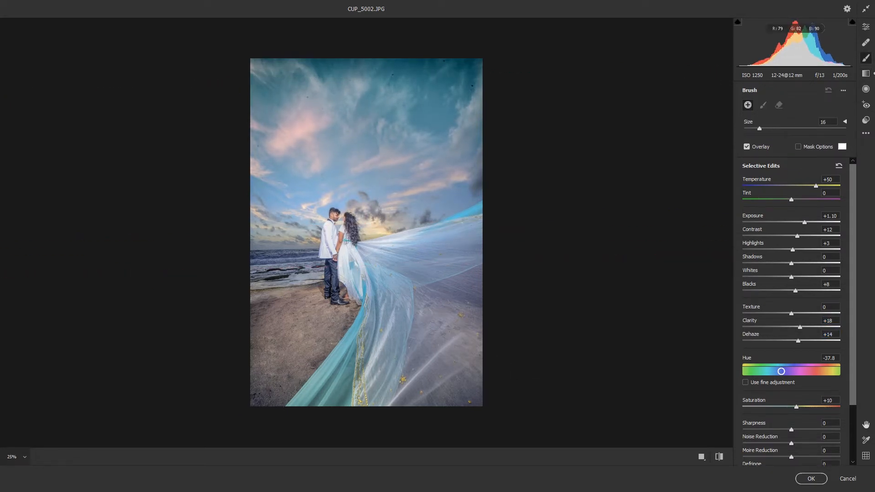
{"action": "key", "text": "ctrl+plus"}
{"action": "key", "text": "["}
{"action": "key", "text": "["}
{"action": "mouse_move", "coordinate": [350, 241]}
{"action": "left_mouse_down"}
{"action": "mouse_move", "coordinate": [232, 247]}
{"action": "mouse_move", "coordinate": [358, 260]}
{"action": "mouse_move", "coordinate": [283, 292]}
{"action": "mouse_move", "coordinate": [341, 273]}
{"action": "mouse_move", "coordinate": [223, 281]}
{"action": "mouse_move", "coordinate": [319, 306]}
{"action": "left_mouse_up"}
{"action": "left_click", "coordinate": [838, 166]}
{"action": "left_click_drag", "start_coordinate": [791, 222], "coordinate": [801, 221]}
{"action": "left_click_drag", "start_coordinate": [791, 371], "coordinate": [783, 371]}
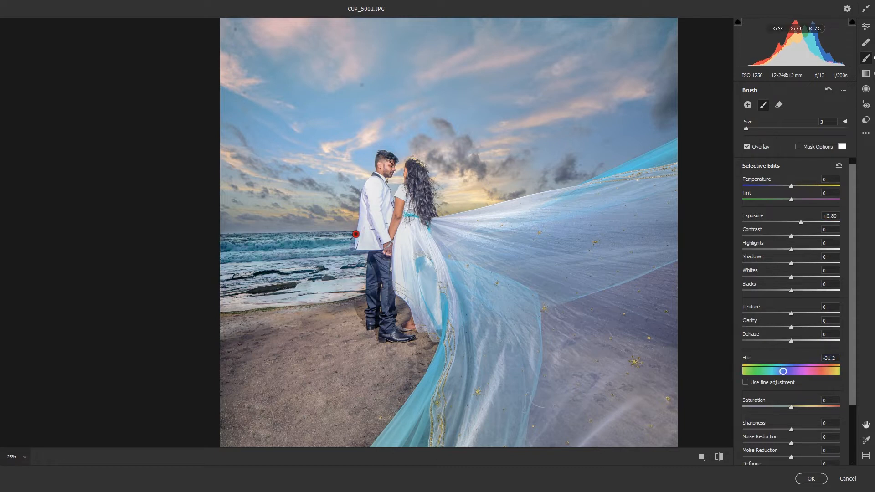
Step: Set the sea's brush adjustment to Saturation +41, Temperature +26 and Tint -18, and apply the Camera Raw edits
{"action": "left_click_drag", "start_coordinate": [791, 407], "coordinate": [812, 407]}
{"action": "key", "text": "ctrl+minus"}
{"action": "mouse_move", "coordinate": [791, 186]}
{"action": "left_mouse_down"}
{"action": "mouse_move", "coordinate": [772, 186]}
{"action": "mouse_move", "coordinate": [803, 186]}
{"action": "left_mouse_up"}
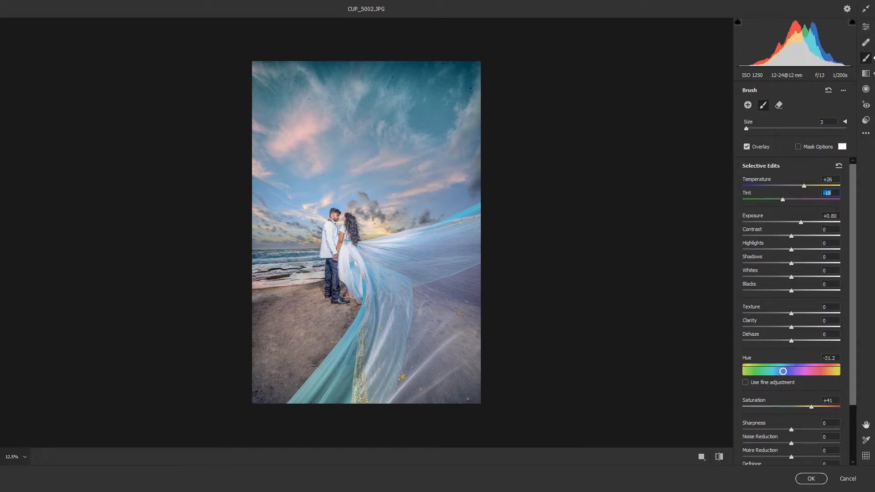
{"action": "key", "text": "Return"}
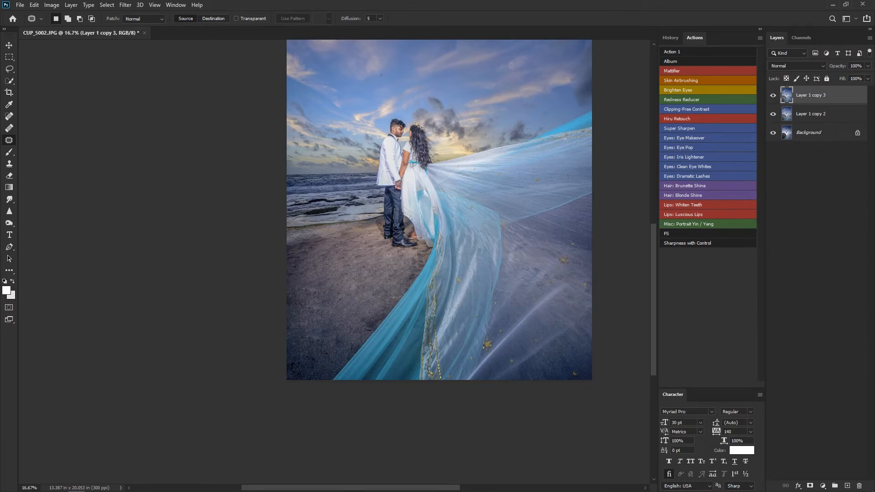
{"action": "scroll", "coordinate": [349, 235], "scroll_direction": "up", "scroll_amount": 11}
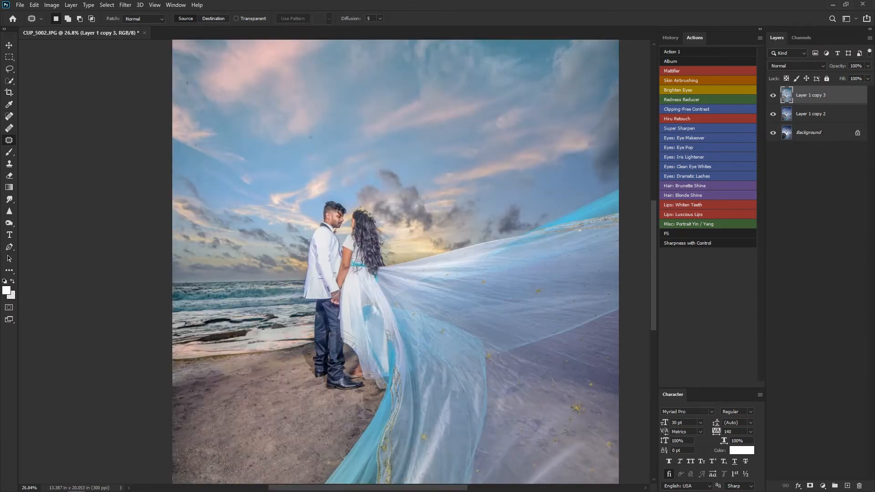
{"action": "key", "text": "v"}
{"action": "key", "text": "ctrl+comma"}
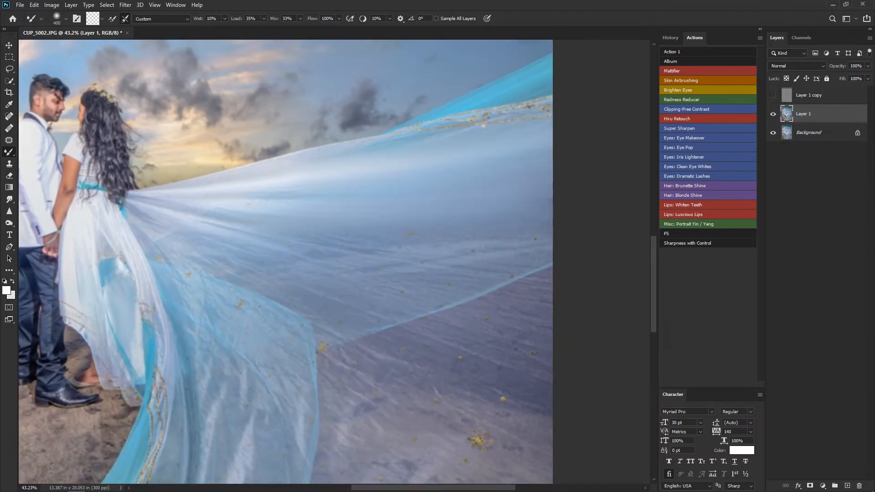
Step: Blend the creases of the upper flowing veil on Layer 1 with a smaller Mixer Brush
{"action": "key", "text": "bracketleft"}
{"action": "key", "text": "bracketleft"}
{"action": "key", "text": "bracketleft"}
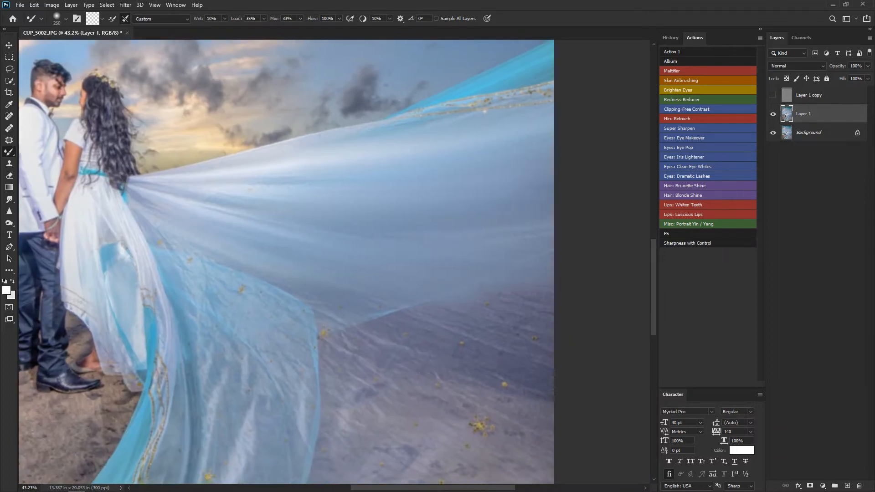
{"action": "mouse_move", "coordinate": [149, 242]}
{"action": "left_mouse_down"}
{"action": "mouse_move", "coordinate": [319, 296]}
{"action": "mouse_move", "coordinate": [542, 338]}
{"action": "left_mouse_up"}
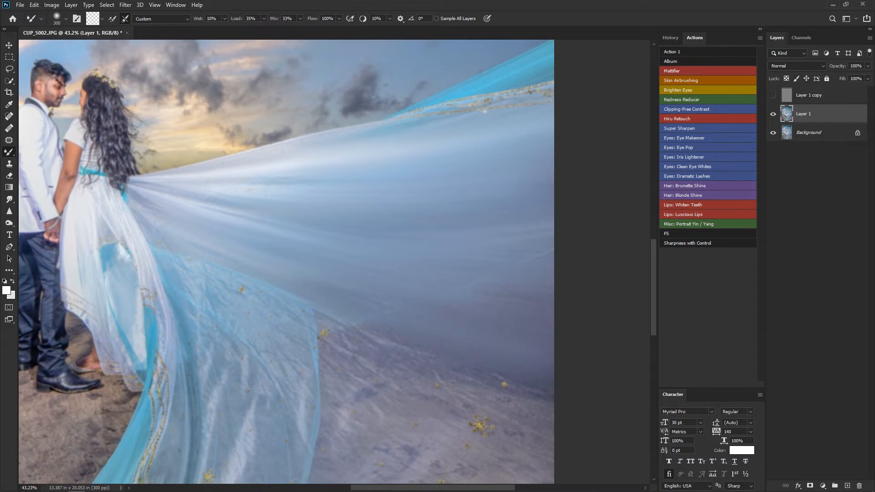
Step: Smooth the streaks and speckles of the sheer veil covering the ground at the photo's lower right with the Mixer Brush
{"action": "left_click_drag", "start_coordinate": [410, 365], "coordinate": [381, 255]}
{"action": "left_click_drag", "start_coordinate": [392, 287], "coordinate": [515, 330]}
{"action": "left_click_drag", "start_coordinate": [378, 340], "coordinate": [517, 385]}
{"action": "left_click_drag", "start_coordinate": [433, 401], "coordinate": [429, 380]}
{"action": "mouse_move", "coordinate": [401, 380]}
{"action": "left_mouse_down"}
{"action": "mouse_move", "coordinate": [494, 428]}
{"action": "mouse_move", "coordinate": [455, 379]}
{"action": "left_mouse_up"}
{"action": "mouse_move", "coordinate": [442, 433]}
{"action": "left_mouse_down"}
{"action": "mouse_move", "coordinate": [501, 469]}
{"action": "mouse_move", "coordinate": [455, 352]}
{"action": "left_mouse_up"}
{"action": "left_click_drag", "start_coordinate": [419, 392], "coordinate": [502, 447]}
{"action": "left_click_drag", "start_coordinate": [455, 410], "coordinate": [408, 273]}
{"action": "left_click_drag", "start_coordinate": [328, 278], "coordinate": [406, 333]}
{"action": "mouse_move", "coordinate": [234, 80]}
{"action": "left_mouse_down"}
{"action": "mouse_move", "coordinate": [230, 164]}
{"action": "mouse_move", "coordinate": [341, 295]}
{"action": "left_mouse_up"}
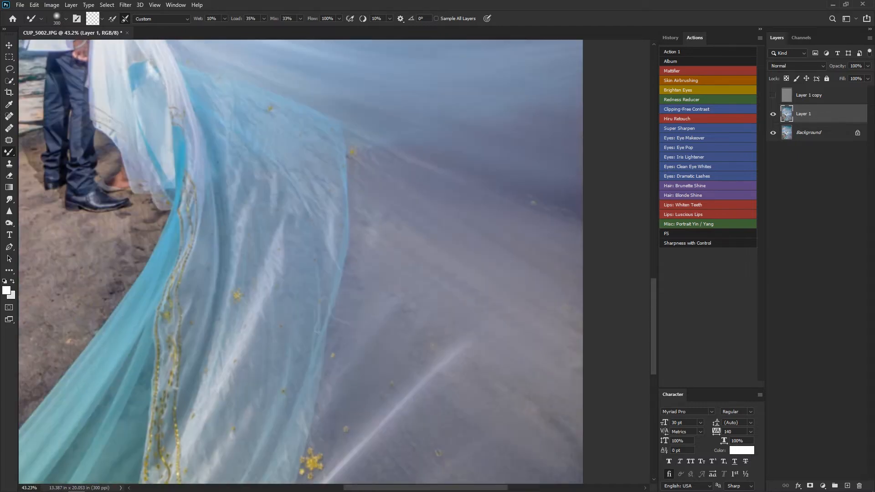
Step: Smooth the folds and light streaks of the sheer veil and teal train trailing below the dress with the Mixer Brush
{"action": "scroll", "coordinate": [341, 294], "scroll_direction": "down", "scroll_amount": 3}
{"action": "key", "text": "bracketleft"}
{"action": "key", "text": "bracketleft"}
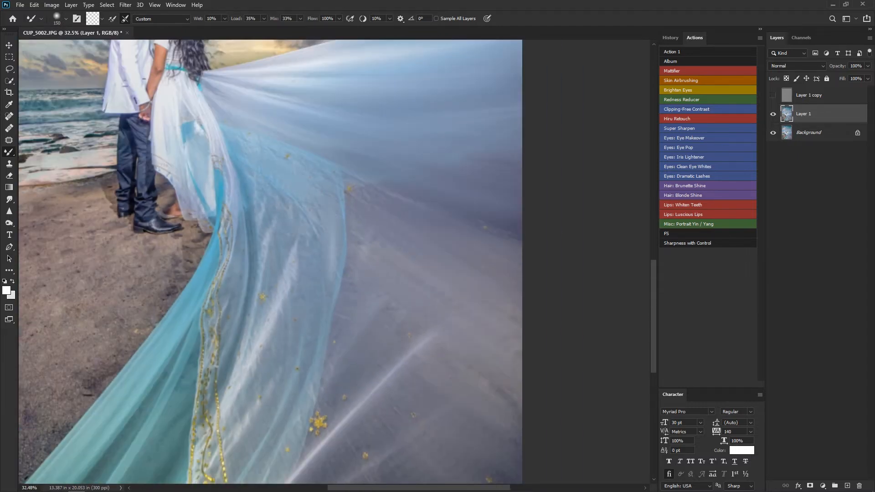
{"action": "left_click_drag", "start_coordinate": [263, 351], "coordinate": [289, 218]}
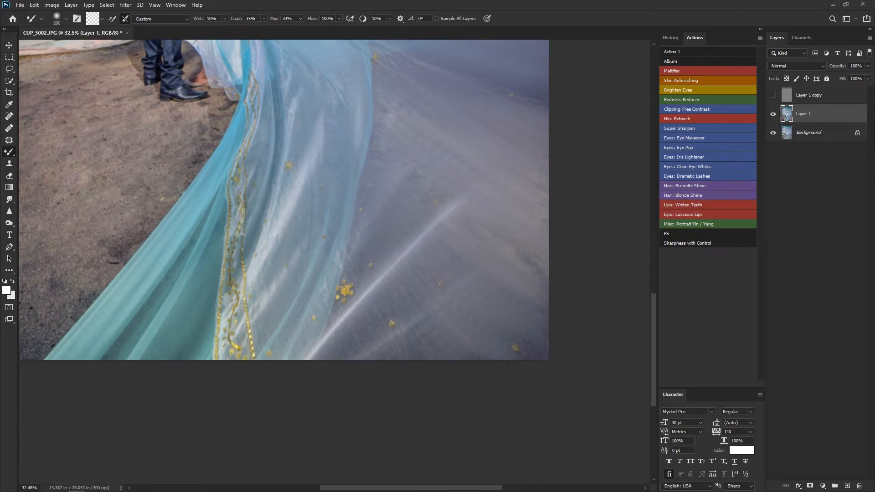
{"action": "left_click_drag", "start_coordinate": [250, 182], "coordinate": [204, 288]}
{"action": "left_click_drag", "start_coordinate": [205, 182], "coordinate": [203, 294]}
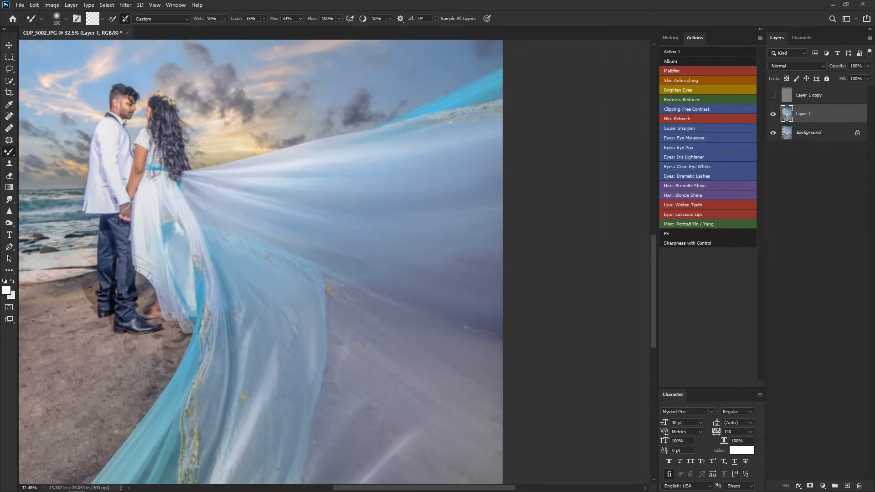
{"action": "left_click_drag", "start_coordinate": [231, 224], "coordinate": [253, 288]}
{"action": "scroll", "coordinate": [401, 372], "scroll_direction": "down", "scroll_amount": 6}
{"action": "scroll", "coordinate": [463, 310], "scroll_direction": "up", "scroll_amount": 6}
{"action": "mouse_move", "coordinate": [91, 404]}
{"action": "left_mouse_down"}
{"action": "mouse_move", "coordinate": [250, 345]}
{"action": "mouse_move", "coordinate": [222, 306]}
{"action": "left_mouse_up"}
Step: Blend the fine creases in the couple's clothing with a much smaller Mixer Brush
{"action": "scroll", "coordinate": [249, 345], "scroll_direction": "up", "scroll_amount": 9}
{"action": "key", "text": "bracketleft"}
{"action": "key", "text": "bracketleft"}
{"action": "key", "text": "bracketleft"}
{"action": "key", "text": "bracketleft"}
{"action": "key", "text": "bracketleft"}
{"action": "key", "text": "bracketleft"}
{"action": "key", "text": "bracketleft"}
{"action": "key", "text": "bracketleft"}
{"action": "left_click_drag", "start_coordinate": [219, 269], "coordinate": [221, 224]}
{"action": "left_click_drag", "start_coordinate": [221, 218], "coordinate": [233, 275]}
{"action": "left_click_drag", "start_coordinate": [219, 186], "coordinate": [226, 198]}
{"action": "key", "text": "bracketright"}
{"action": "left_click_drag", "start_coordinate": [185, 260], "coordinate": [181, 234]}
{"action": "left_click_drag", "start_coordinate": [186, 359], "coordinate": [184, 343]}
{"action": "left_click_drag", "start_coordinate": [194, 114], "coordinate": [211, 294]}
{"action": "left_click_drag", "start_coordinate": [201, 192], "coordinate": [222, 289]}
{"action": "left_click_drag", "start_coordinate": [228, 73], "coordinate": [253, 219]}
Step: Stamp all visible layers into a new layer and merge it with the retouching layers above the Background
{"action": "scroll", "coordinate": [252, 218], "scroll_direction": "down", "scroll_amount": 6}
{"action": "scroll", "coordinate": [306, 261], "scroll_direction": "down", "scroll_amount": 2}
{"action": "key", "text": "v"}
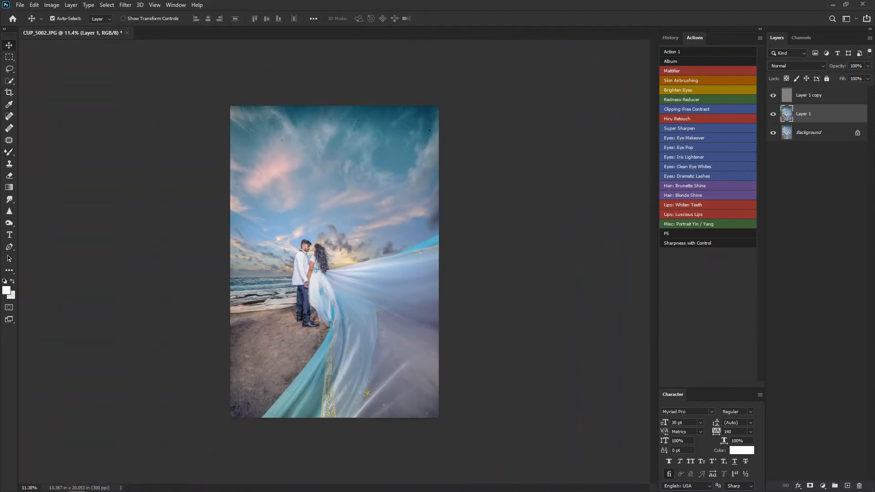
{"action": "key", "text": "ctrl+shift+alt+e"}
{"action": "left_click", "coordinate": [808, 132], "text": "shift"}
{"action": "key", "text": "ctrl+e"}
{"action": "key", "text": "c"}
{"action": "key", "text": "v"}
Step: Duplicate Layer 2 and apply a Selective Color adjustment to the copy
{"action": "scroll", "coordinate": [309, 253], "scroll_direction": "up", "scroll_amount": 5}
{"action": "scroll", "coordinate": [309, 253], "scroll_direction": "down", "scroll_amount": 2}
{"action": "scroll", "coordinate": [328, 271], "scroll_direction": "up", "scroll_amount": 2}
{"action": "scroll", "coordinate": [303, 241], "scroll_direction": "up", "scroll_amount": 4}
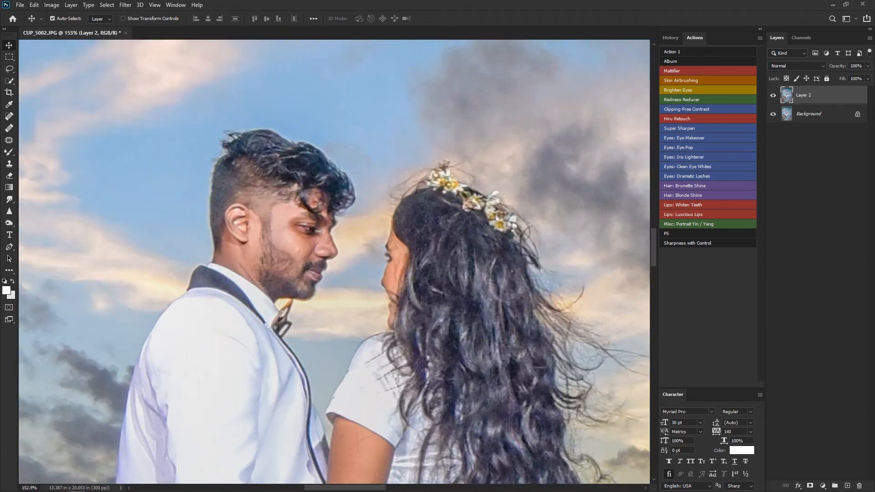
{"action": "key", "text": "j"}
{"action": "scroll", "coordinate": [295, 248], "scroll_direction": "down", "scroll_amount": 1}
{"action": "key", "text": "ctrl+j"}
{"action": "scroll", "coordinate": [284, 256], "scroll_direction": "up", "scroll_amount": 2}
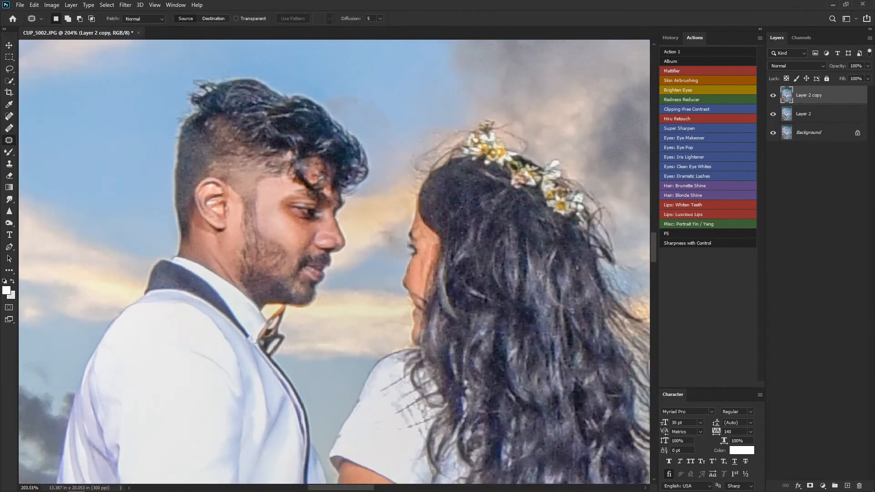
{"action": "key", "text": "alt+i"}
{"action": "key", "text": "a"}
{"action": "key", "text": "s"}
{"action": "left_click_drag", "start_coordinate": [687, 222], "coordinate": [667, 222]}
{"action": "key", "text": "Return"}
{"action": "scroll", "coordinate": [450, 260], "scroll_direction": "down", "scroll_amount": 20}
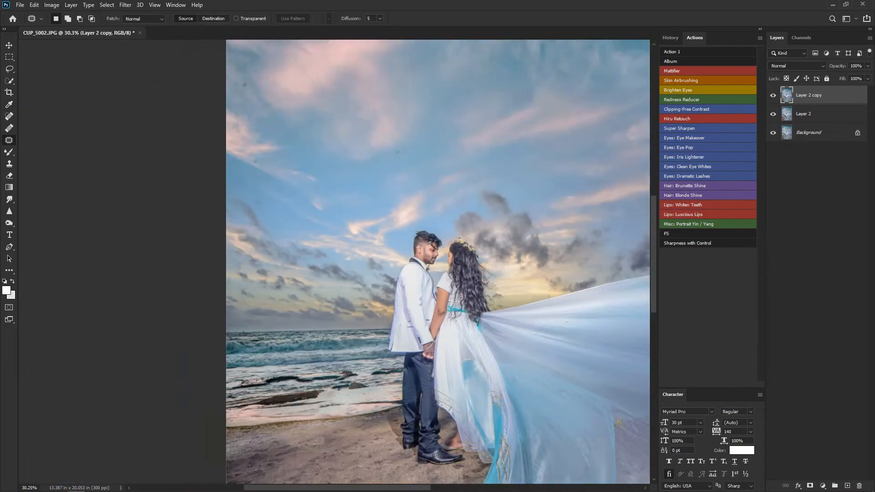
Step: Duplicate the layer and set Camera Raw Sharpening 18, Noise Reduction 23 with Detail 38, and Color Noise Reduction 38 with Smoothness 71
{"action": "key", "text": "ctrl+j"}
{"action": "key", "text": "ctrl+shift+a"}
{"action": "left_click", "coordinate": [319, 213]}
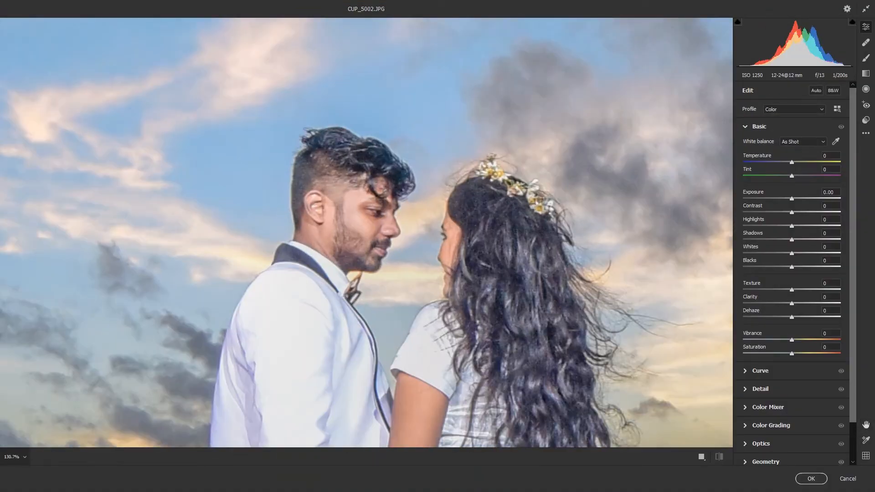
{"action": "left_click", "coordinate": [761, 389]}
{"action": "left_click_drag", "start_coordinate": [743, 246], "coordinate": [765, 245]}
{"action": "left_click", "coordinate": [780, 293]}
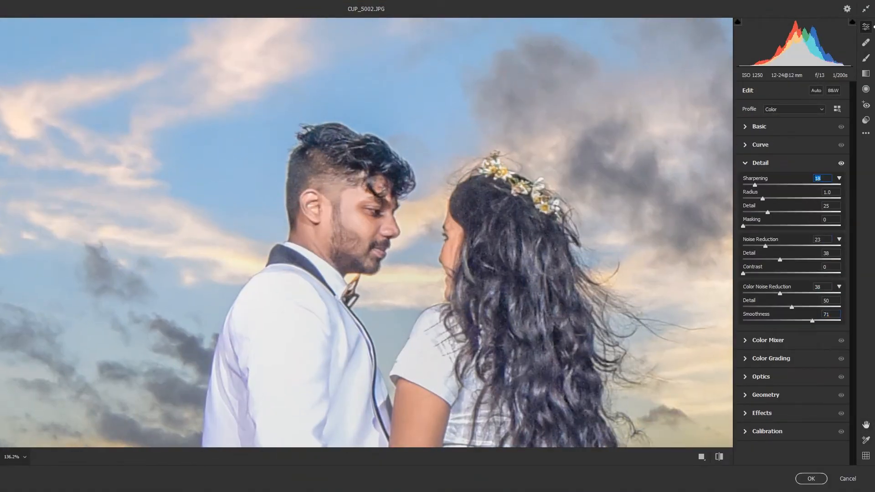
Step: Set the Color Mixer saturation to Greens +29, Aquas +100, Blues +39 and Purples -71
{"action": "key", "text": "ctrl+0"}
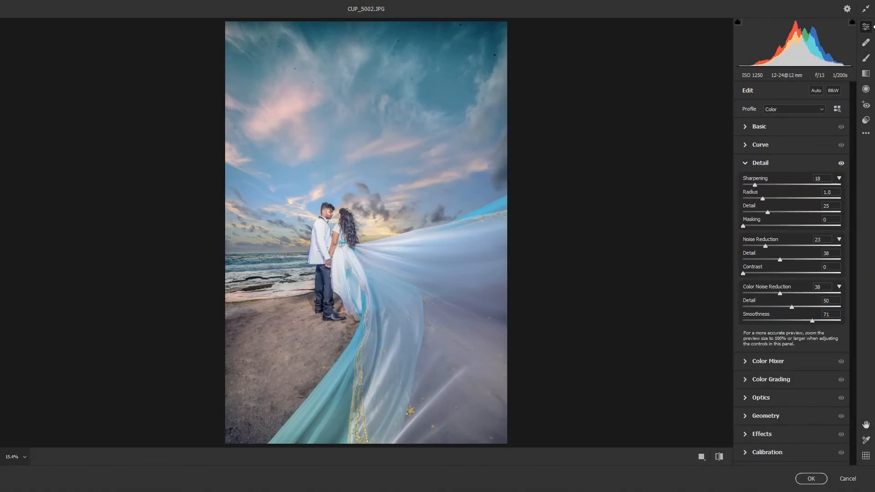
{"action": "scroll", "coordinate": [366, 232], "scroll_direction": "down", "scroll_amount": 2}
{"action": "scroll", "coordinate": [366, 233], "scroll_direction": "up", "scroll_amount": 1}
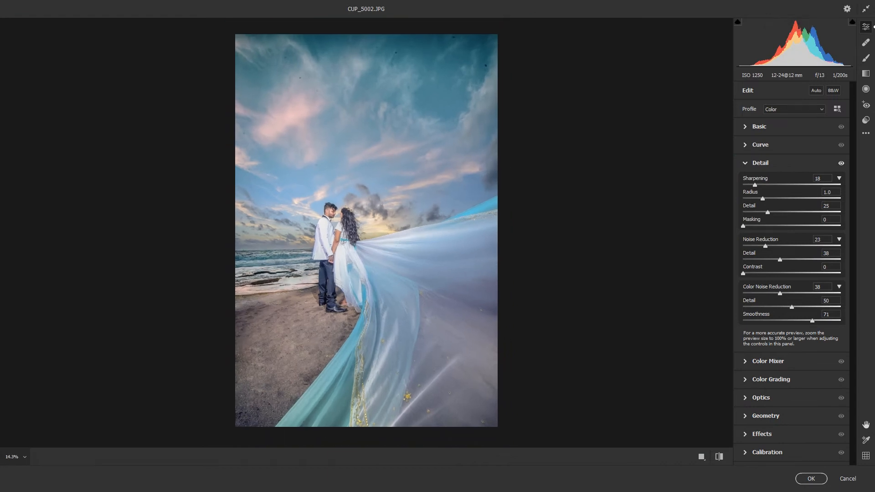
{"action": "left_click", "coordinate": [768, 361]}
{"action": "left_click", "coordinate": [772, 209]}
{"action": "left_click_drag", "start_coordinate": [791, 301], "coordinate": [806, 273]}
{"action": "left_click_drag", "start_coordinate": [791, 287], "coordinate": [840, 287]}
{"action": "left_click_drag", "start_coordinate": [792, 314], "coordinate": [773, 315]}
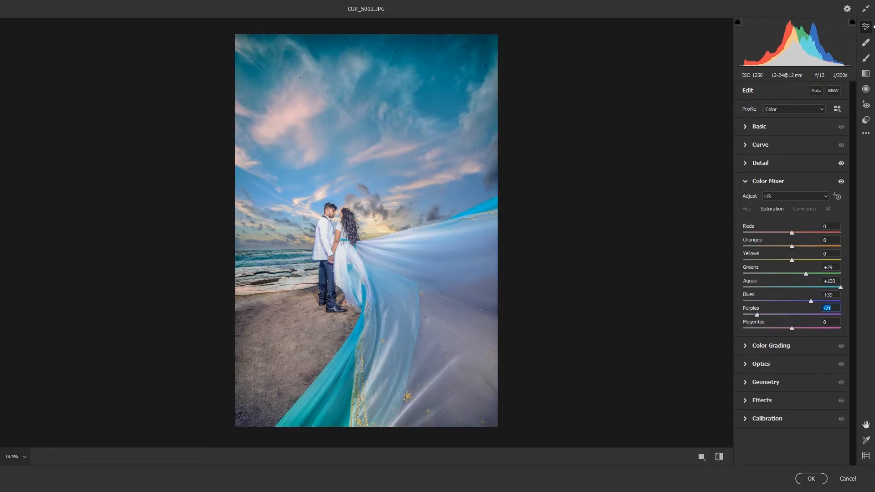
Step: Raise the Yellows luminance, set the hues to Yellows -36, Aquas +9 and Blues +12, and apply the Camera Raw edits
{"action": "left_click", "coordinate": [803, 209]}
{"action": "left_click_drag", "start_coordinate": [791, 260], "coordinate": [811, 259]}
{"action": "left_click", "coordinate": [746, 208]}
{"action": "left_click_drag", "start_coordinate": [791, 300], "coordinate": [803, 287]}
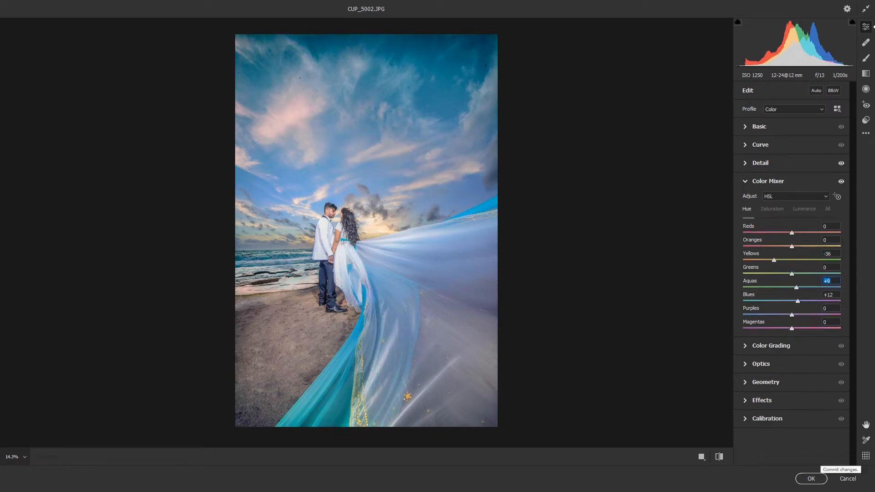
{"action": "left_click", "coordinate": [812, 478]}
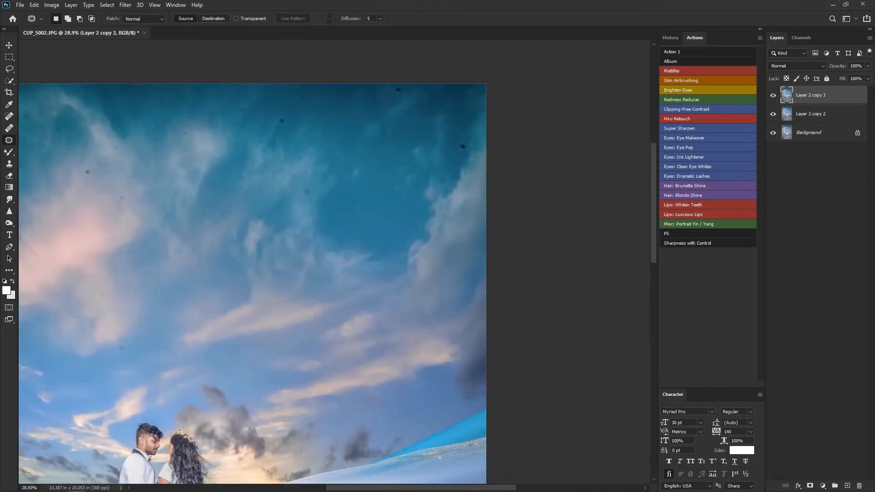
Step: Remove the dark sensor spots from the deep blue upper-right sky with the Spot Healing Brush
{"action": "scroll", "coordinate": [468, 152], "scroll_direction": "up", "scroll_amount": 6}
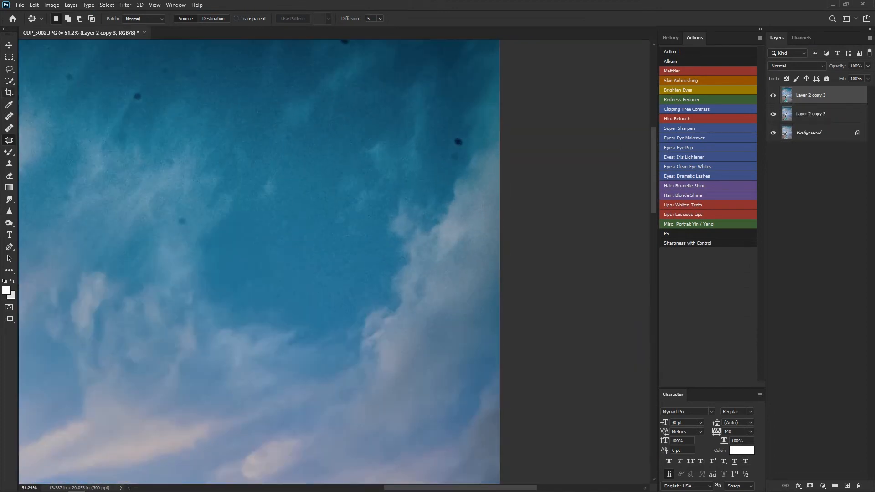
{"action": "key", "text": "j"}
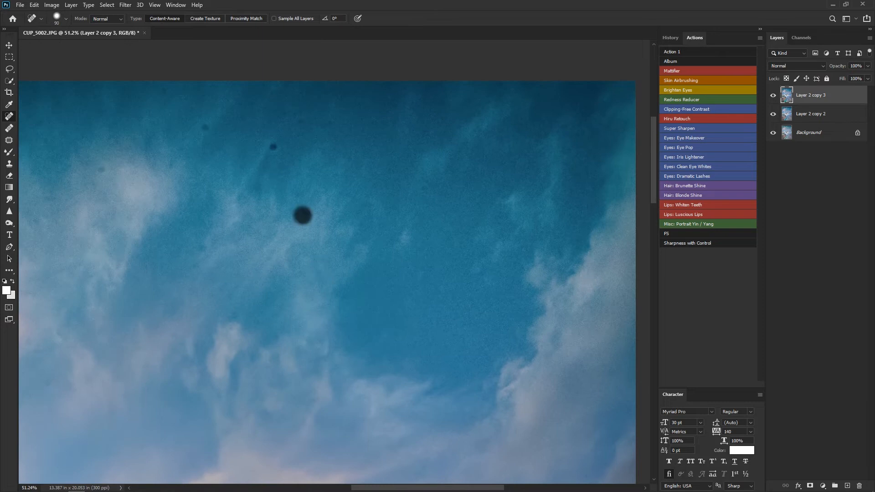
{"action": "left_click", "coordinate": [303, 215]}
{"action": "left_click", "coordinate": [301, 122]}
{"action": "left_click", "coordinate": [205, 127]}
{"action": "left_click", "coordinate": [164, 158]}
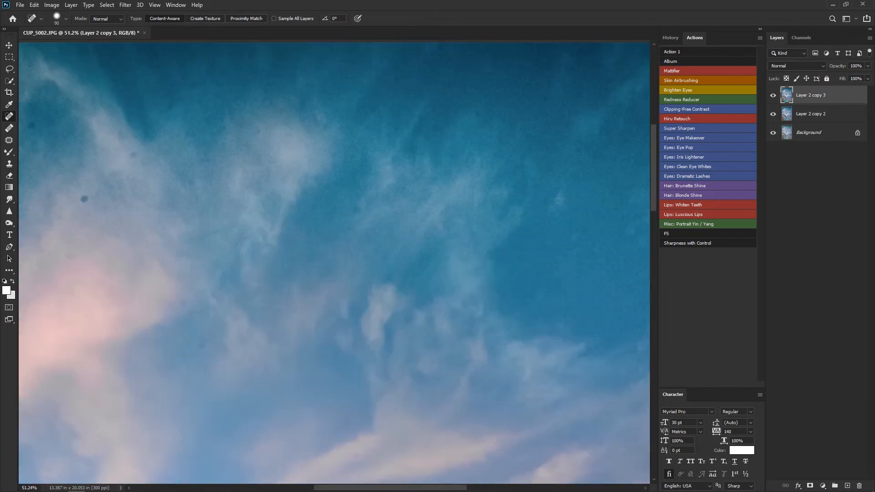
Step: Heal the remaining dark spots around the pink clouds in the photo's upper-left sky
{"action": "left_click", "coordinate": [84, 199]}
{"action": "left_click", "coordinate": [131, 155]}
{"action": "left_click_drag", "start_coordinate": [170, 105], "coordinate": [196, 91]}
{"action": "left_click", "coordinate": [230, 207]}
{"action": "left_click", "coordinate": [243, 320]}
{"action": "left_click", "coordinate": [335, 329]}
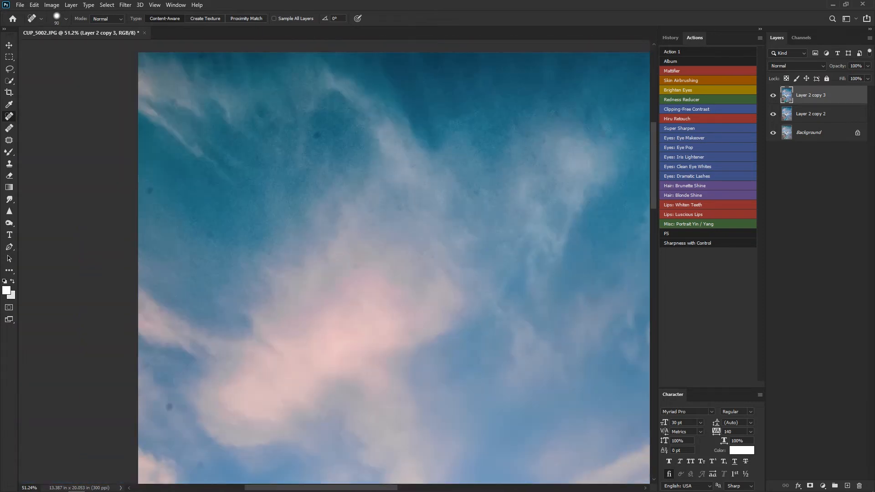
{"action": "left_click", "coordinate": [316, 135]}
{"action": "left_click", "coordinate": [174, 102]}
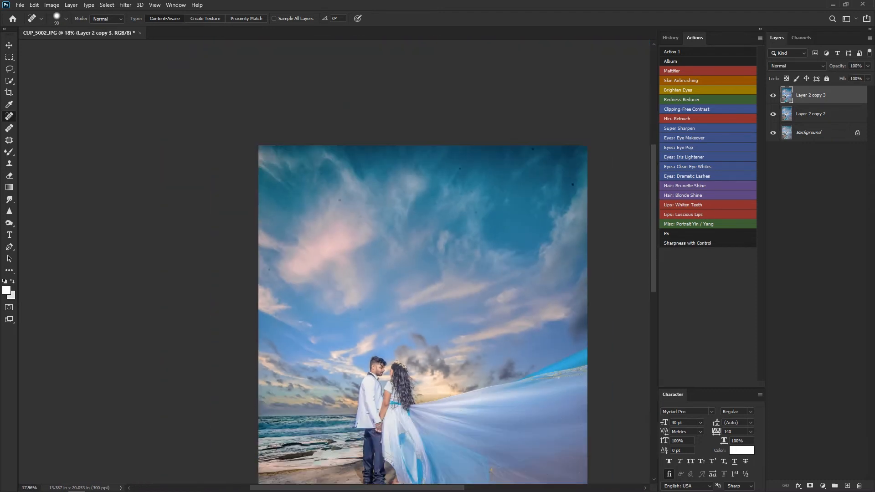
Step: Merge the healed layer with Layer 2 copy 2 and duplicate the merged layer
{"action": "left_click", "coordinate": [810, 114], "text": "shift"}
{"action": "key", "text": "ctrl+e"}
{"action": "scroll", "coordinate": [333, 261], "scroll_direction": "down", "scroll_amount": 2}
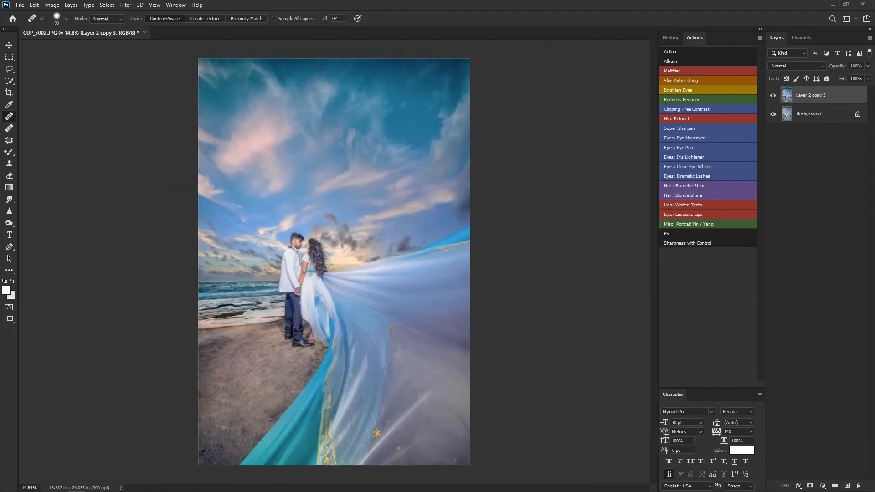
{"action": "key", "text": "v"}
{"action": "scroll", "coordinate": [333, 261], "scroll_direction": "up", "scroll_amount": 5}
{"action": "scroll", "coordinate": [333, 261], "scroll_direction": "down", "scroll_amount": 4}
{"action": "key", "text": "ctrl+j"}
Step: Brush-adjust the sand in Camera Raw with Exposure +0.10, Whites -5, Clarity -27, Hue -21.1 and Saturation -20, and apply it
{"action": "key", "text": "ctrl+shift+a"}
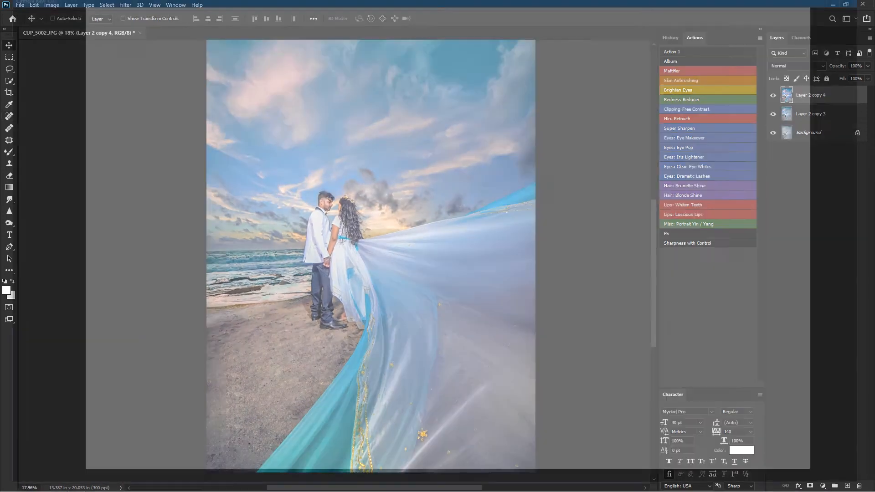
{"action": "left_click", "coordinate": [866, 58]}
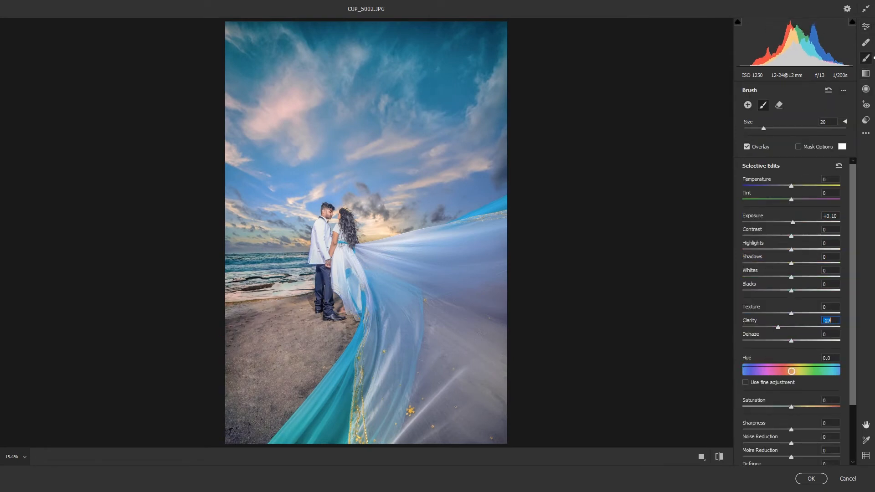
{"action": "left_click_drag", "start_coordinate": [812, 407], "coordinate": [782, 407]}
{"action": "left_click_drag", "start_coordinate": [791, 371], "coordinate": [785, 371]}
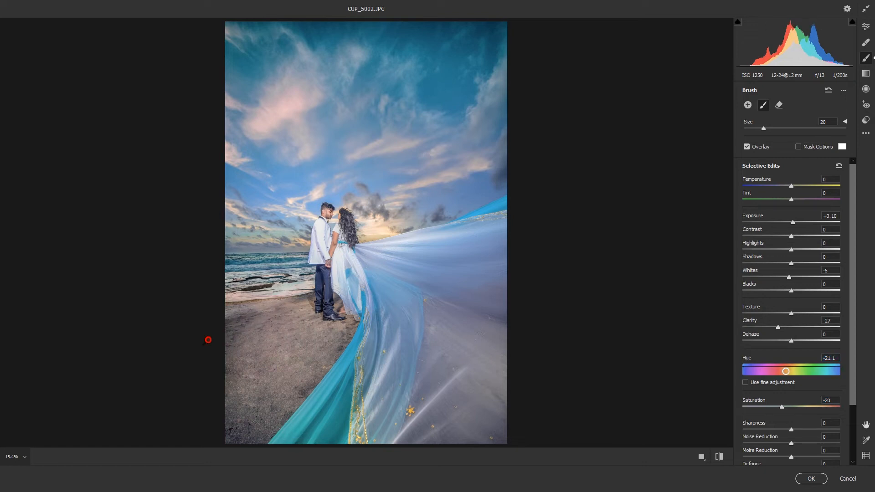
{"action": "key", "text": "Return"}
Step: Duplicate the top layer twice and reduce the saturation of the uppermost copy's blue tones with Hue/Saturation
{"action": "key", "text": "ctrl+j"}
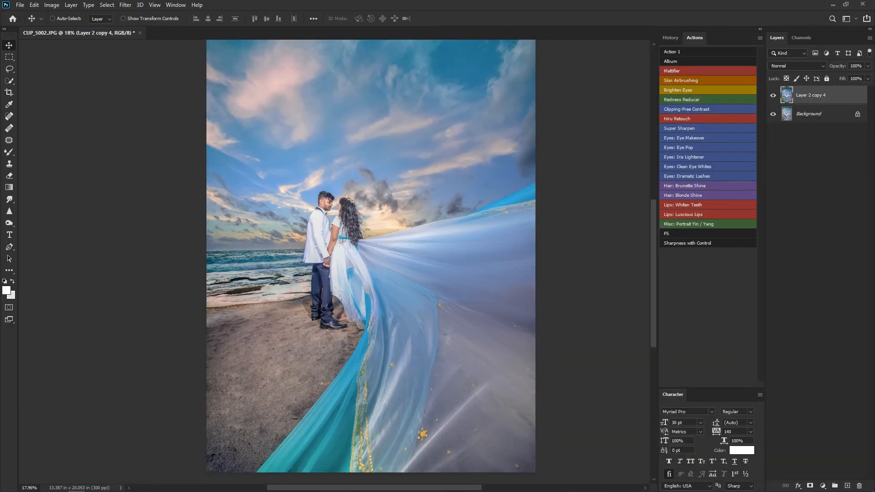
{"action": "key", "text": "ctrl+j"}
{"action": "key", "text": "ctrl+u"}
{"action": "key", "text": "alt+6"}
{"action": "left_click_drag", "start_coordinate": [573, 158], "coordinate": [529, 158]}
{"action": "key", "text": "Up"}
{"action": "key", "text": "Return"}
Step: Add a black mask to Layer 2 copy 6 and paint white on it over the groom's trousers and shoes
{"action": "left_click", "coordinate": [809, 485], "text": "alt"}
{"action": "scroll", "coordinate": [325, 299], "scroll_direction": "up", "scroll_amount": 11}
{"action": "key", "text": "b"}
{"action": "scroll", "coordinate": [326, 298], "scroll_direction": "up", "scroll_amount": 5}
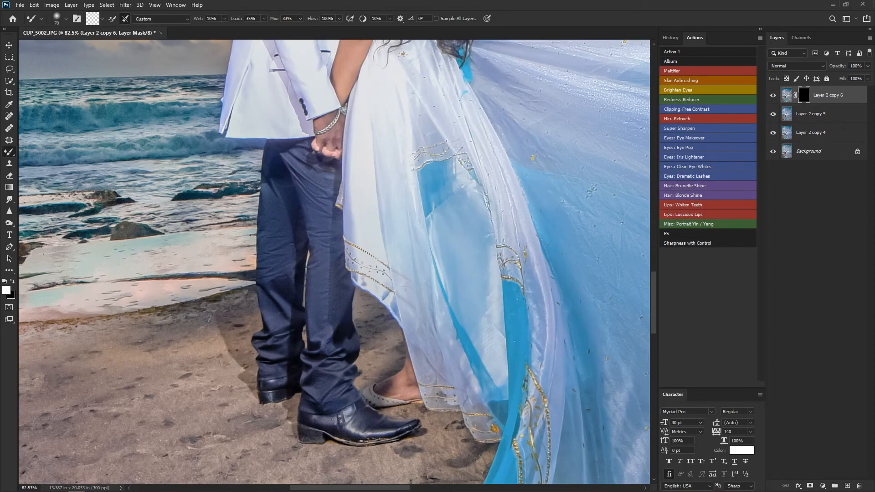
{"action": "key", "text": "x"}
{"action": "key", "text": "shift+b"}
{"action": "key", "text": "x"}
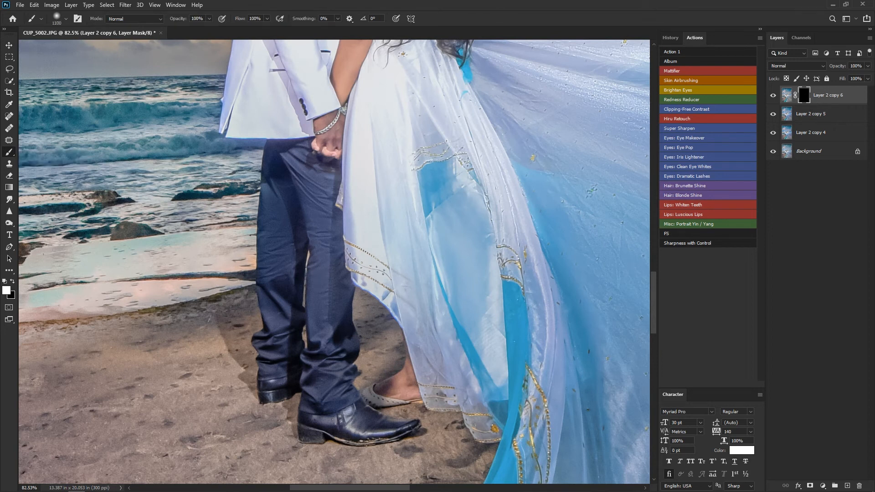
{"action": "left_click_drag", "start_coordinate": [314, 416], "coordinate": [330, 355]}
{"action": "key", "text": "]"}
{"action": "mouse_move", "coordinate": [277, 376]}
{"action": "left_mouse_down"}
{"action": "mouse_move", "coordinate": [270, 319]}
{"action": "mouse_move", "coordinate": [338, 292]}
{"action": "mouse_move", "coordinate": [357, 360]}
{"action": "left_mouse_up"}
{"action": "mouse_move", "coordinate": [292, 353]}
{"action": "left_mouse_down"}
{"action": "mouse_move", "coordinate": [306, 218]}
{"action": "mouse_move", "coordinate": [347, 246]}
{"action": "left_mouse_up"}
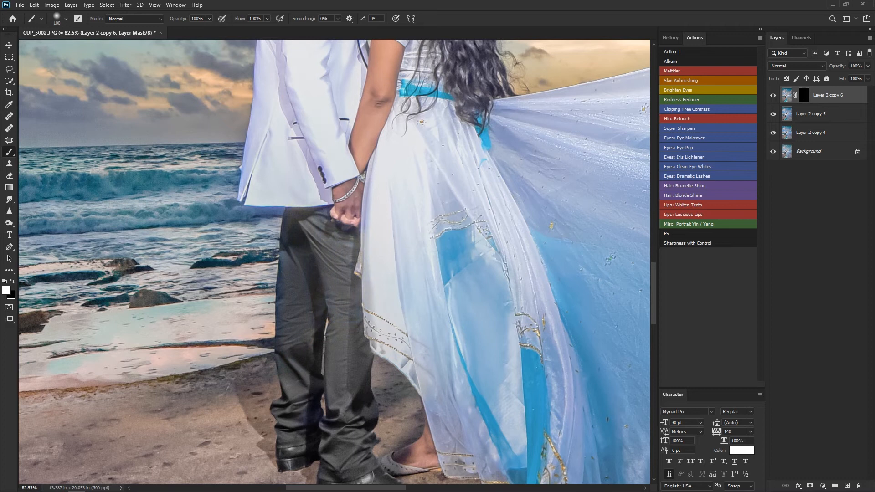
Step: Reveal the desaturated layer over the bride's hair and white dress by painting white on the mask
{"action": "left_click_drag", "start_coordinate": [347, 291], "coordinate": [266, 142]}
{"action": "scroll", "coordinate": [373, 284], "scroll_direction": "down", "scroll_amount": 1}
{"action": "key", "text": "]"}
{"action": "key", "text": "]"}
{"action": "key", "text": "]"}
{"action": "left_click", "coordinate": [373, 283]}
{"action": "left_click_drag", "start_coordinate": [373, 284], "coordinate": [393, 414]}
{"action": "left_click_drag", "start_coordinate": [260, 183], "coordinate": [232, 387]}
{"action": "scroll", "coordinate": [233, 388], "scroll_direction": "up", "scroll_amount": 2}
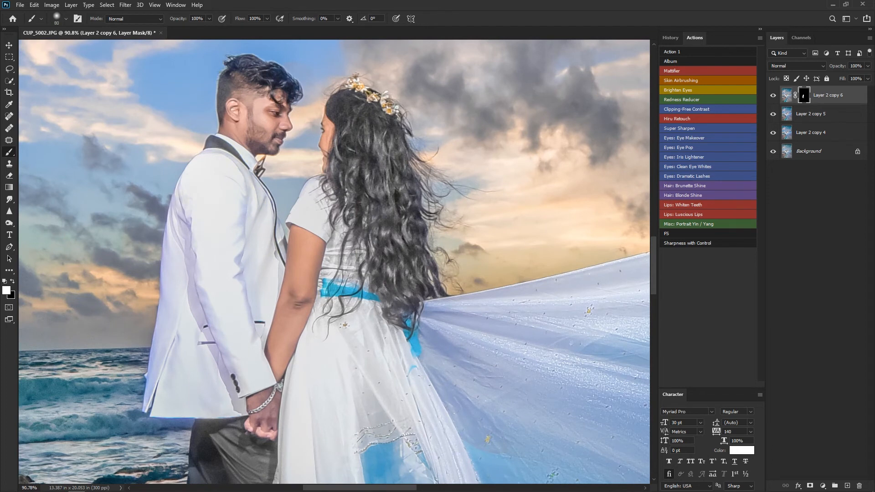
Step: Paint white on the mask over the groom's jacket to remove its bluish cast
{"action": "key", "text": "bracketleft"}
{"action": "left_click_drag", "start_coordinate": [156, 357], "coordinate": [165, 267]}
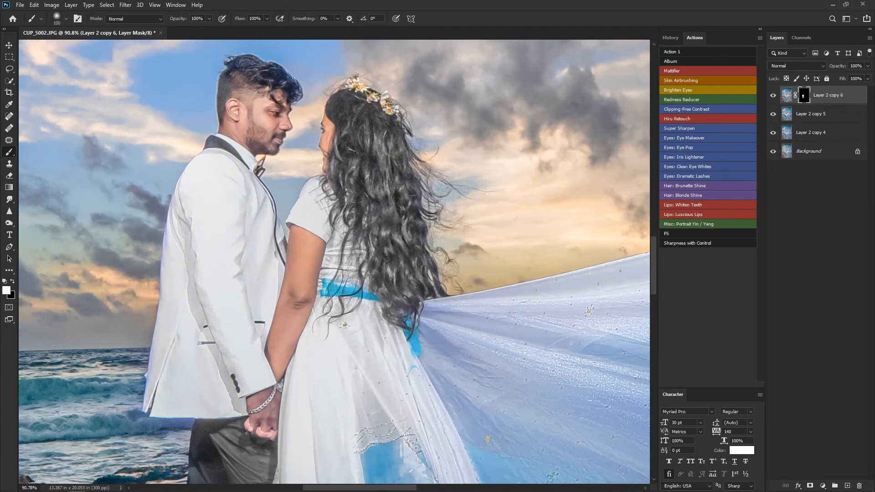
{"action": "scroll", "coordinate": [303, 278], "scroll_direction": "down", "scroll_amount": 3}
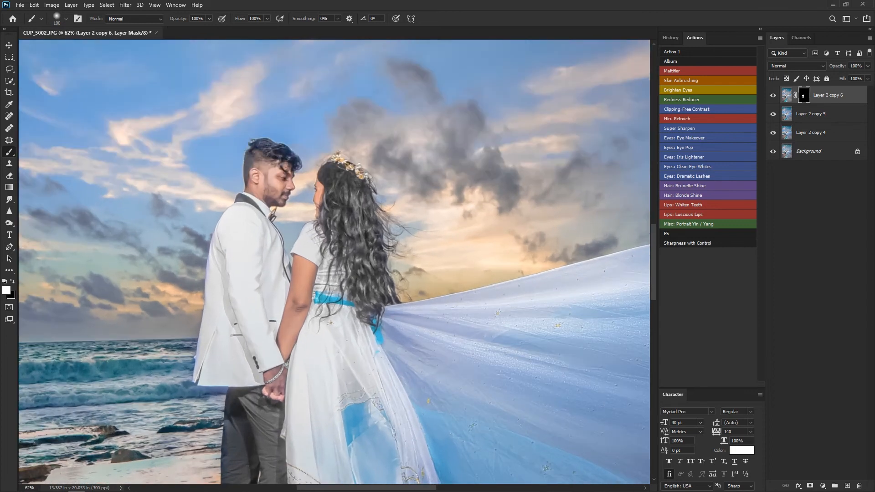
{"action": "scroll", "coordinate": [343, 386], "scroll_direction": "down", "scroll_amount": 5}
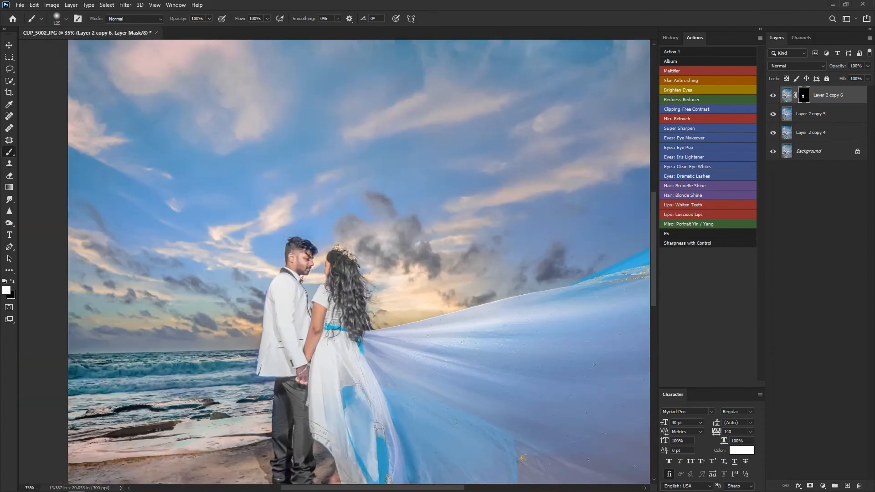
Step: Enlarge the brush and paint white on the mask over the lower dress and the flowing veil to neutralize their blue-purple cast
{"action": "scroll", "coordinate": [448, 433], "scroll_direction": "up", "scroll_amount": 4}
{"action": "scroll", "coordinate": [304, 132], "scroll_direction": "down", "scroll_amount": 3}
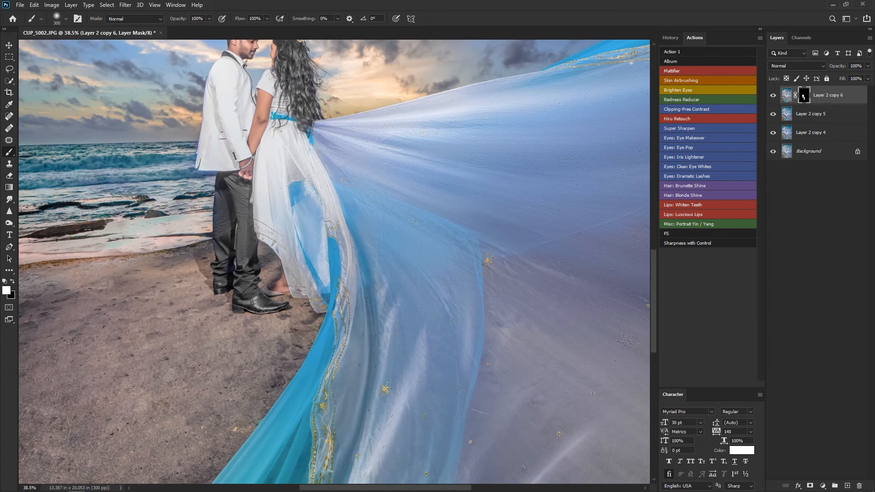
{"action": "scroll", "coordinate": [342, 347], "scroll_direction": "down", "scroll_amount": 4}
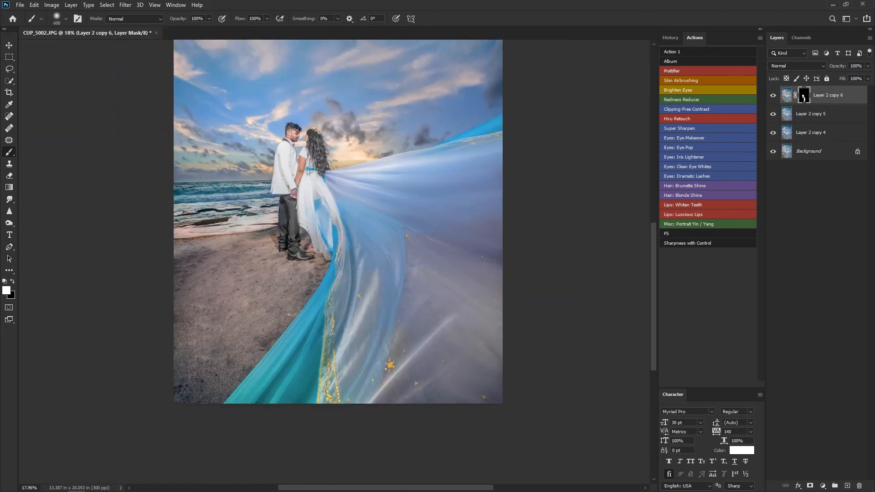
{"action": "mouse_move", "coordinate": [481, 257]}
{"action": "left_mouse_down"}
{"action": "mouse_move", "coordinate": [426, 274]}
{"action": "mouse_move", "coordinate": [471, 227]}
{"action": "mouse_move", "coordinate": [472, 275]}
{"action": "left_mouse_up"}
{"action": "scroll", "coordinate": [472, 319], "scroll_direction": "down", "scroll_amount": 6}
{"action": "scroll", "coordinate": [472, 319], "scroll_direction": "up", "scroll_amount": 7}
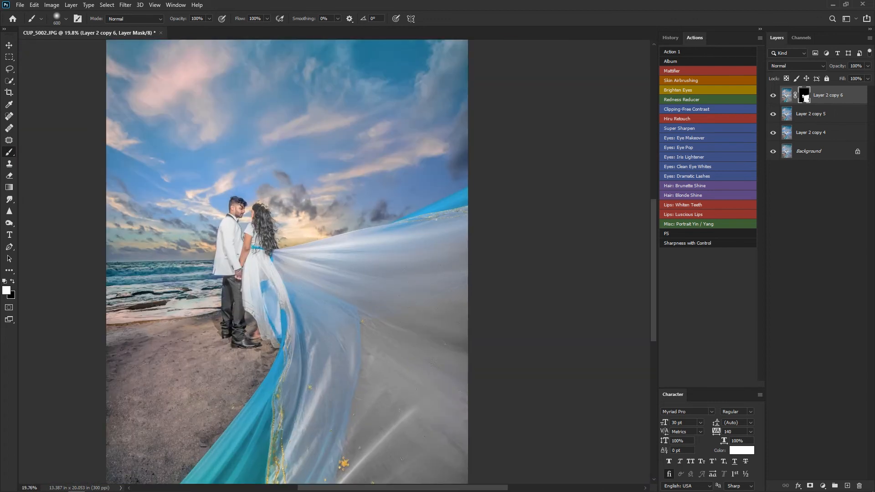
{"action": "scroll", "coordinate": [287, 262], "scroll_direction": "down", "scroll_amount": 3}
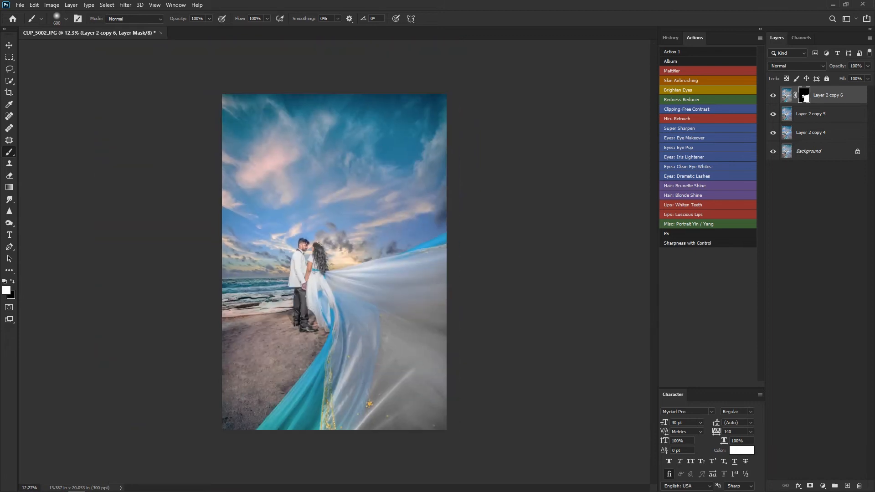
Step: Stamp all visible layers into a new merged layer at the top of the stack
{"action": "key", "text": "ctrl+alt+shift+e"}
{"action": "scroll", "coordinate": [334, 262], "scroll_direction": "up", "scroll_amount": 1}
{"action": "key", "text": "o"}
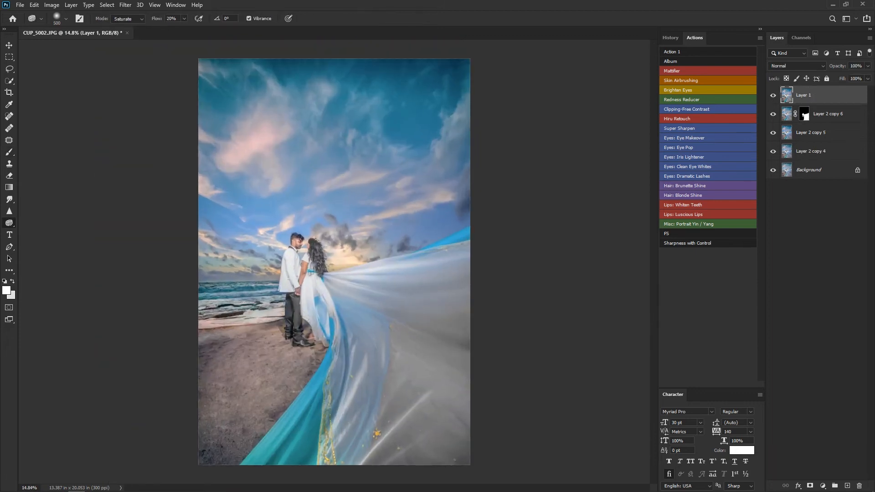
Step: Brighten the lower grey part of the veil with the Dodge tool, using the Highlights range at 10% exposure
{"action": "mouse_move", "coordinate": [449, 337]}
{"action": "left_mouse_down"}
{"action": "mouse_move", "coordinate": [415, 315]}
{"action": "mouse_move", "coordinate": [442, 324]}
{"action": "left_mouse_up"}
{"action": "left_click", "coordinate": [129, 18]}
{"action": "left_click", "coordinate": [126, 41]}
{"action": "key", "text": "["}
{"action": "key", "text": "ctrl+z"}
{"action": "key", "text": "1"}
{"action": "key", "text": "]"}
{"action": "mouse_move", "coordinate": [396, 285]}
{"action": "left_mouse_down"}
{"action": "mouse_move", "coordinate": [428, 288]}
{"action": "mouse_move", "coordinate": [430, 342]}
{"action": "mouse_move", "coordinate": [451, 347]}
{"action": "left_mouse_up"}
{"action": "mouse_move", "coordinate": [381, 346]}
{"action": "left_mouse_down"}
{"action": "mouse_move", "coordinate": [379, 430]}
{"action": "mouse_move", "coordinate": [415, 436]}
{"action": "left_mouse_up"}
{"action": "mouse_move", "coordinate": [365, 419]}
{"action": "left_mouse_down"}
{"action": "mouse_move", "coordinate": [296, 451]}
{"action": "mouse_move", "coordinate": [403, 409]}
{"action": "mouse_move", "coordinate": [454, 348]}
{"action": "left_mouse_up"}
{"action": "scroll", "coordinate": [334, 261], "scroll_direction": "down", "scroll_amount": 5}
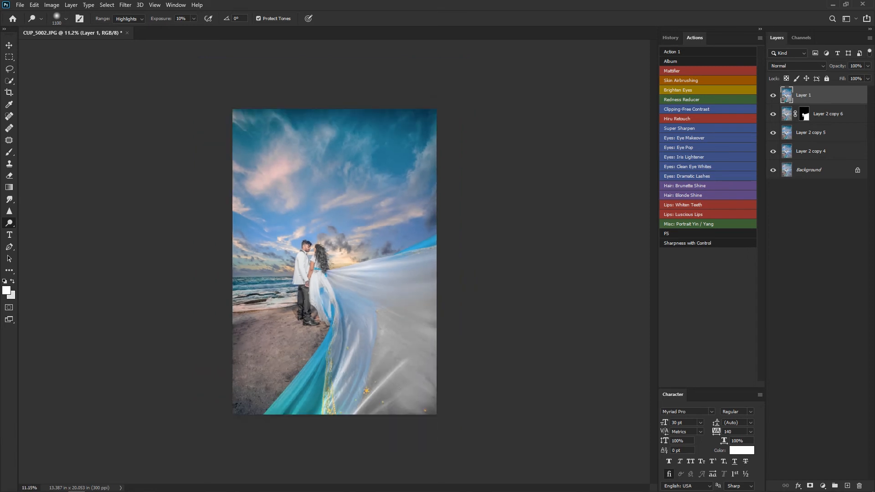
Step: Dodge the highlights of the teal fabric trailing across the sand with an enlarged brush of 700
{"action": "scroll", "coordinate": [334, 262], "scroll_direction": "up", "scroll_amount": 4}
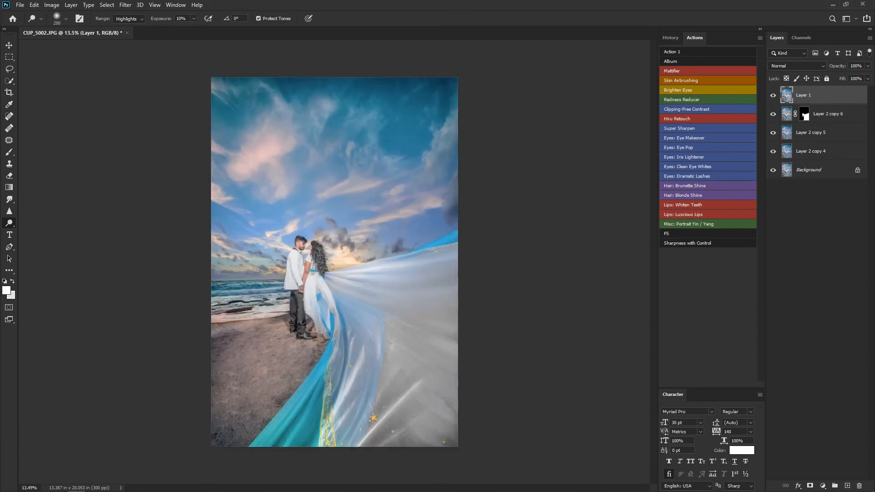
{"action": "key", "text": "bracketright"}
{"action": "key", "text": "bracketright"}
{"action": "key", "text": "bracketright"}
{"action": "left_click_drag", "start_coordinate": [316, 376], "coordinate": [285, 419]}
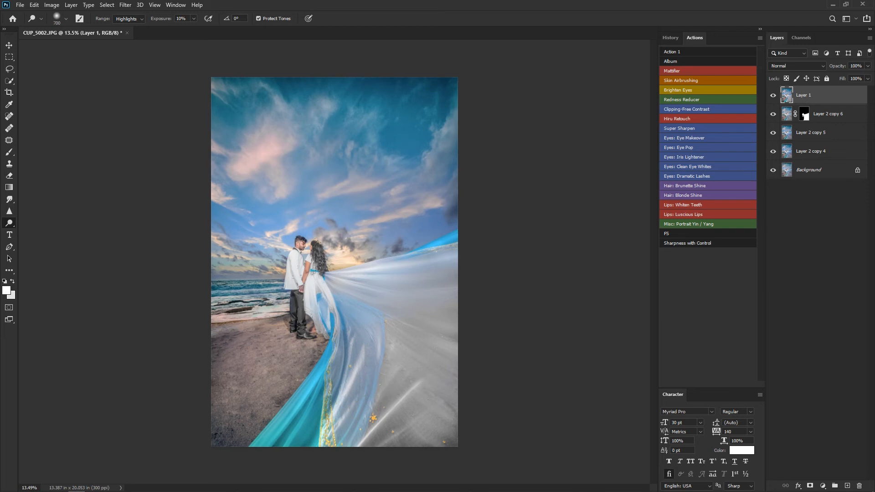
Step: Enlarge the brush, dodge the highlights of the flowing white veil beside the bride, and compare with the layer hidden
{"action": "key", "text": "bracketright"}
{"action": "key", "text": "bracketright"}
{"action": "key", "text": "bracketright"}
{"action": "scroll", "coordinate": [334, 262], "scroll_direction": "down", "scroll_amount": 4}
{"action": "mouse_move", "coordinate": [395, 292]}
{"action": "left_mouse_down"}
{"action": "mouse_move", "coordinate": [404, 295]}
{"action": "mouse_move", "coordinate": [377, 370]}
{"action": "mouse_move", "coordinate": [349, 310]}
{"action": "mouse_move", "coordinate": [349, 334]}
{"action": "left_mouse_up"}
{"action": "left_click_drag", "start_coordinate": [413, 280], "coordinate": [405, 272]}
{"action": "key", "text": "ctrl+comma"}
{"action": "key", "text": "ctrl+comma"}
Step: Reduce the brush size and dodge the teal fabric and its gold-trimmed edge to strengthen their highlights
{"action": "key", "text": "bracketleft"}
{"action": "key", "text": "bracketleft"}
{"action": "key", "text": "bracketleft"}
{"action": "scroll", "coordinate": [334, 262], "scroll_direction": "down", "scroll_amount": 2}
{"action": "scroll", "coordinate": [324, 269], "scroll_direction": "down", "scroll_amount": 3}
{"action": "scroll", "coordinate": [324, 269], "scroll_direction": "up", "scroll_amount": 18}
{"action": "key", "text": "ctrl+0"}
{"action": "scroll", "coordinate": [315, 222], "scroll_direction": "down", "scroll_amount": 2}
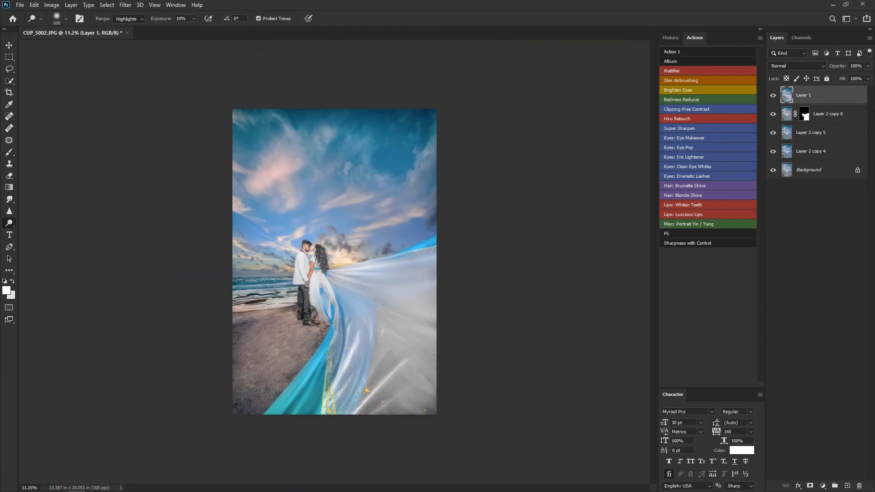
{"action": "left_click_drag", "start_coordinate": [319, 354], "coordinate": [272, 409]}
{"action": "left_click_drag", "start_coordinate": [321, 381], "coordinate": [321, 409]}
{"action": "scroll", "coordinate": [334, 262], "scroll_direction": "down", "scroll_amount": 3}
Step: Merge Layer 1, Layer 2 copy 6 and Layer 2 copy 5 into a single layer
{"action": "left_click", "coordinate": [825, 132], "text": "shift"}
{"action": "key", "text": "ctrl+e"}
{"action": "key", "text": "c"}
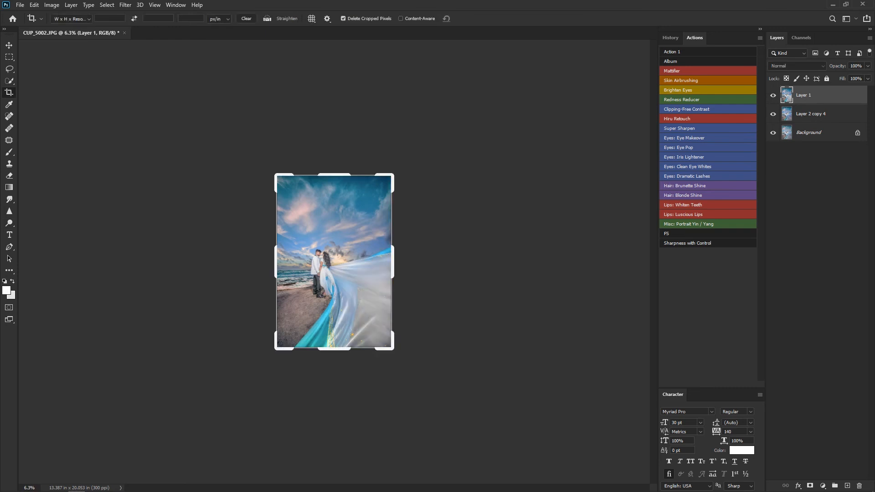
Step: Duplicate Layer 1 and burn the folds of the grey veil using the Shadows range at 25% exposure
{"action": "scroll", "coordinate": [334, 262], "scroll_direction": "up", "scroll_amount": 3}
{"action": "key", "text": "ctrl+j"}
{"action": "key", "text": "o"}
{"action": "left_click_drag", "start_coordinate": [423, 388], "coordinate": [374, 363]}
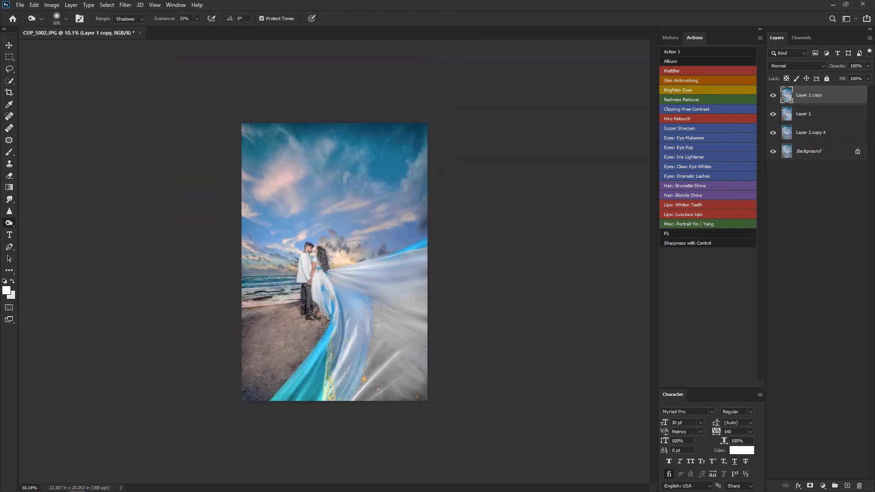
{"action": "key", "text": "bracketright"}
{"action": "left_click", "coordinate": [416, 348]}
{"action": "left_click_drag", "start_coordinate": [418, 318], "coordinate": [422, 378]}
{"action": "scroll", "coordinate": [334, 261], "scroll_direction": "down", "scroll_amount": 7}
{"action": "key", "text": "v"}
{"action": "key", "text": "ctrl+comma"}
{"action": "key", "text": "ctrl+comma"}
Step: Merge all layers above the background into one and compare the result with the original photo
{"action": "scroll", "coordinate": [334, 261], "scroll_direction": "up", "scroll_amount": 10}
{"action": "key", "text": "ctrl+alt+a"}
{"action": "key", "text": "ctrl+e"}
{"action": "key", "text": "ctrl+comma"}
{"action": "key", "text": "ctrl+comma"}
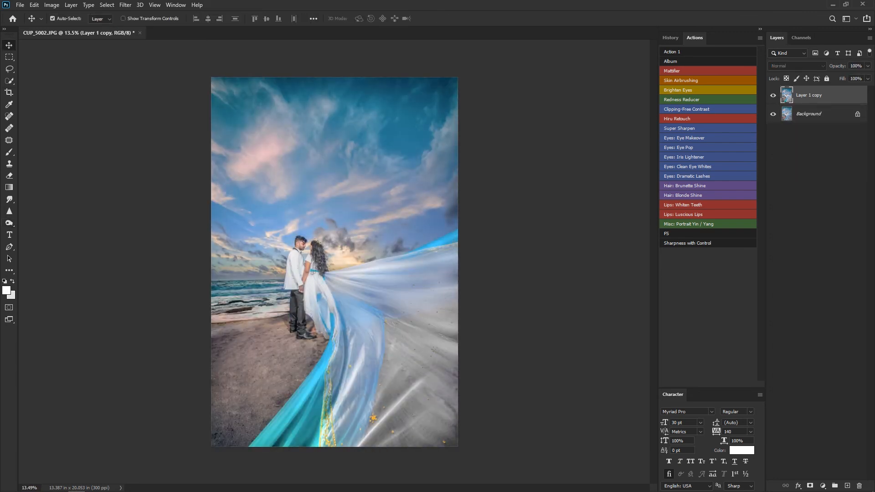
Step: Duplicate the merged Layer 1 copy twice to prepare for further color adjustments
{"action": "scroll", "coordinate": [334, 262], "scroll_direction": "down", "scroll_amount": 8}
{"action": "scroll", "coordinate": [334, 262], "scroll_direction": "up", "scroll_amount": 4}
{"action": "key", "text": "ctrl+j"}
{"action": "scroll", "coordinate": [319, 292], "scroll_direction": "up", "scroll_amount": 6}
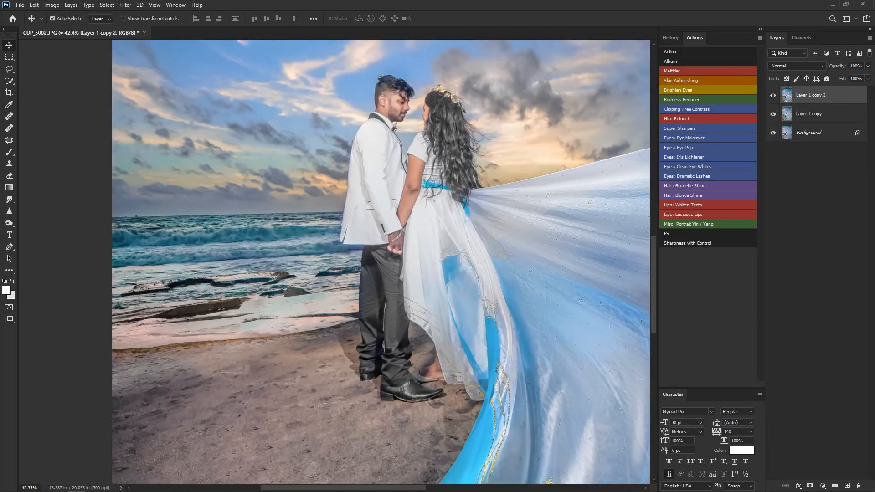
{"action": "scroll", "coordinate": [319, 292], "scroll_direction": "down", "scroll_amount": 3}
{"action": "scroll", "coordinate": [334, 262], "scroll_direction": "down", "scroll_amount": 3}
{"action": "key", "text": "ctrl+j"}
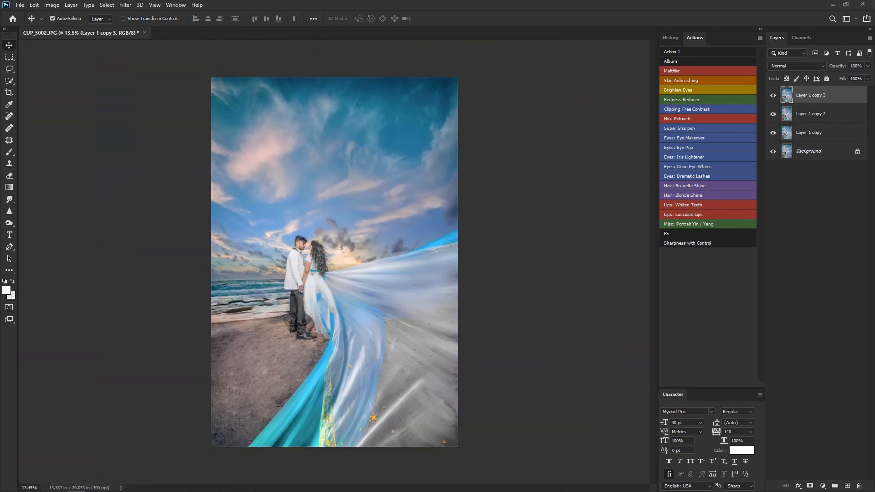
Step: Adjust the Aquas hue in the Camera Raw Color Mixer, check the saturation and luminance settings, and apply the filter
{"action": "key", "text": "ctrl+shift+a"}
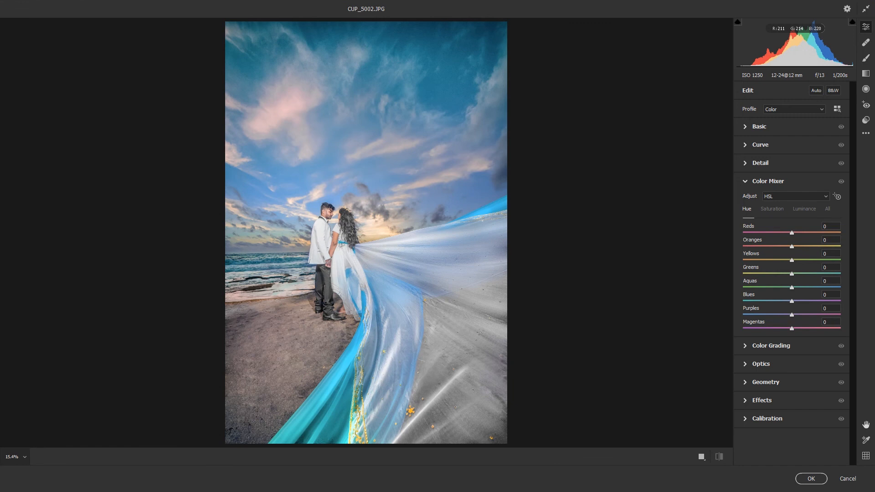
{"action": "scroll", "coordinate": [306, 233], "scroll_direction": "down", "scroll_amount": 2}
{"action": "scroll", "coordinate": [304, 219], "scroll_direction": "up", "scroll_amount": 8}
{"action": "scroll", "coordinate": [358, 175], "scroll_direction": "down", "scroll_amount": 5}
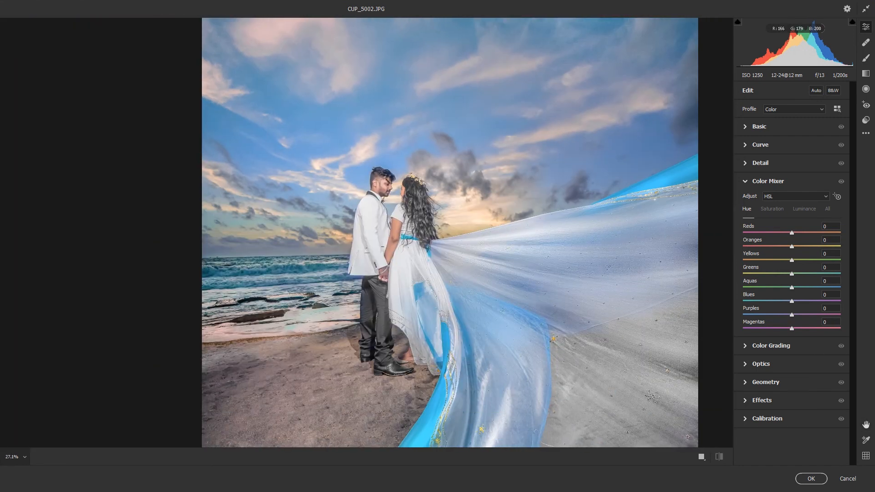
{"action": "scroll", "coordinate": [378, 228], "scroll_direction": "down", "scroll_amount": 4}
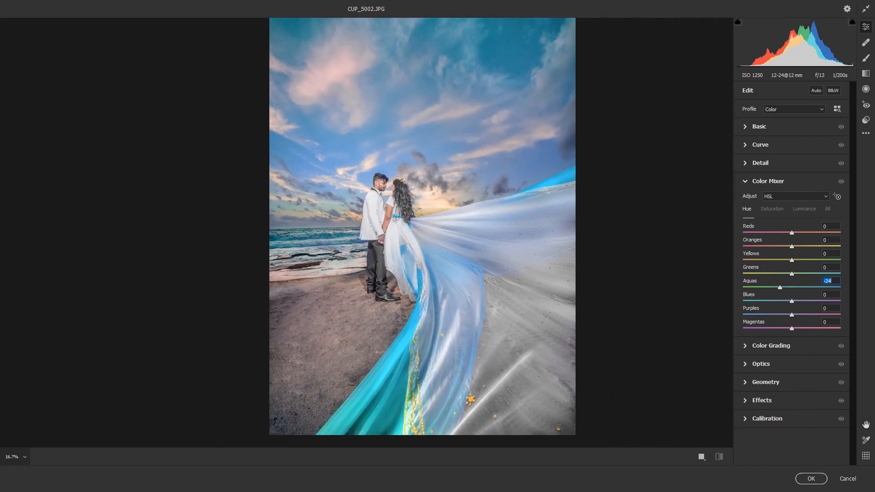
{"action": "mouse_move", "coordinate": [808, 287]}
{"action": "left_mouse_down"}
{"action": "mouse_move", "coordinate": [787, 287]}
{"action": "mouse_move", "coordinate": [798, 301]}
{"action": "mouse_move", "coordinate": [801, 287]}
{"action": "left_mouse_up"}
{"action": "left_click", "coordinate": [772, 209]}
{"action": "left_click", "coordinate": [803, 208]}
{"action": "key", "text": "Return"}
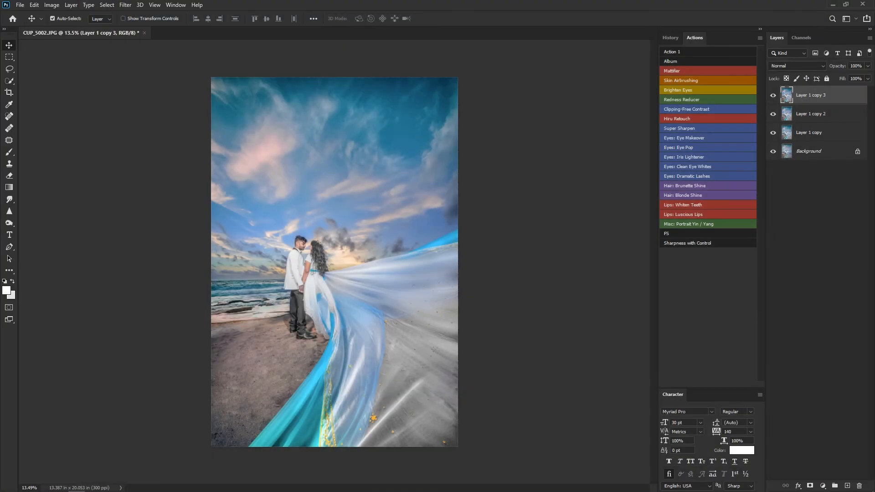
Step: Duplicate the color-adjusted layer and brighten it slightly with a Curves adjustment
{"action": "key", "text": "ctrl+j"}
{"action": "scroll", "coordinate": [360, 200], "scroll_direction": "up", "scroll_amount": 2}
{"action": "key", "text": "ctrl+m"}
{"action": "left_click_drag", "start_coordinate": [642, 217], "coordinate": [638, 213]}
{"action": "key", "text": "Return"}
Step: Merge all the Layer 1 copies above the background into one layer
{"action": "key", "text": "ctrl+0"}
{"action": "left_click", "coordinate": [821, 151], "text": "shift"}
{"action": "key", "text": "ctrl+e"}
Step: Duplicate the merged layer and launch a Nik Collection filter on the duplicate
{"action": "key", "text": "ctrl+j"}
{"action": "left_click", "coordinate": [125, 4]}
{"action": "mouse_move", "coordinate": [182, 208]}
{"action": "left_click", "coordinate": [266, 217]}
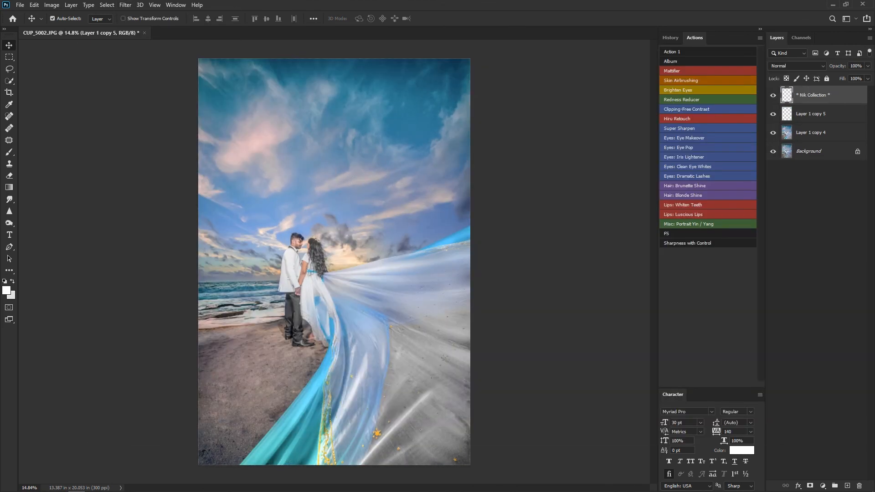